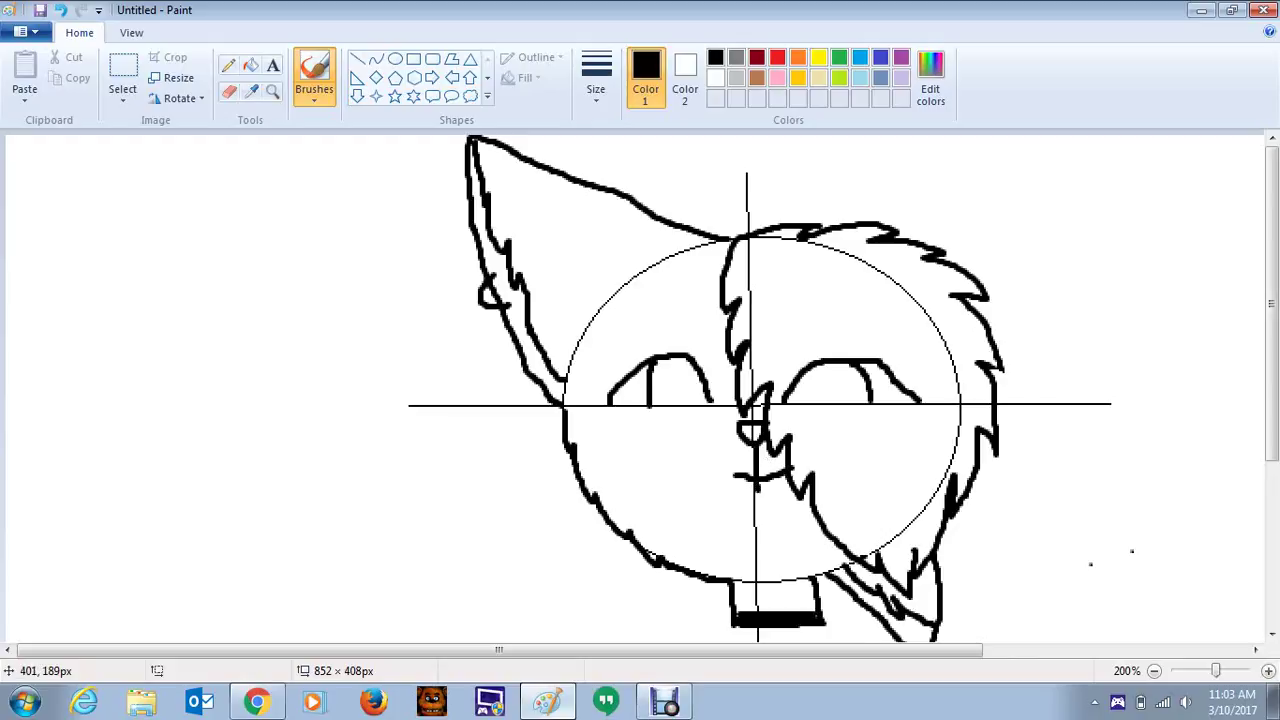
Step: Draw a small black fang under the left end of the character's mouth
left_click_drag(757, 487, 765, 503)
left_click(60, 10)
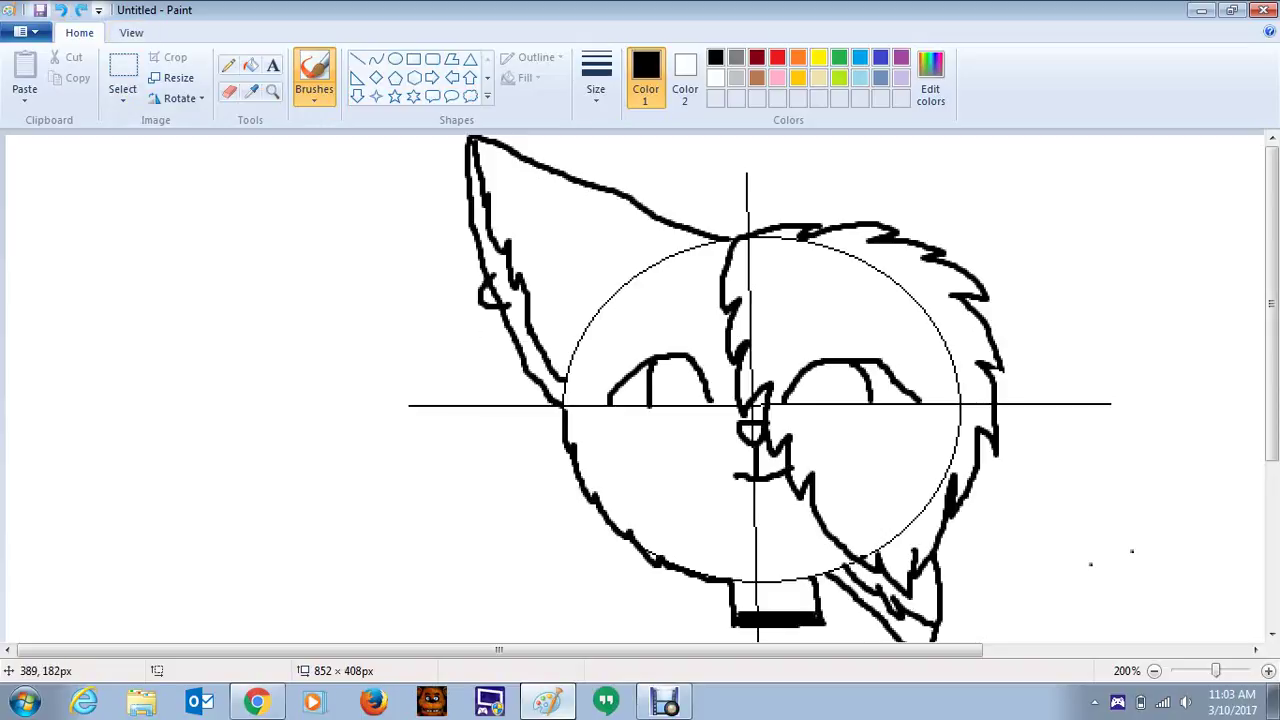
left_click_drag(736, 476, 744, 480)
Step: Draw the shoulder notches beside the neck, the outer arm lines down both sides, and the left arm's inner line
left_click_drag(1272, 440, 1272, 608)
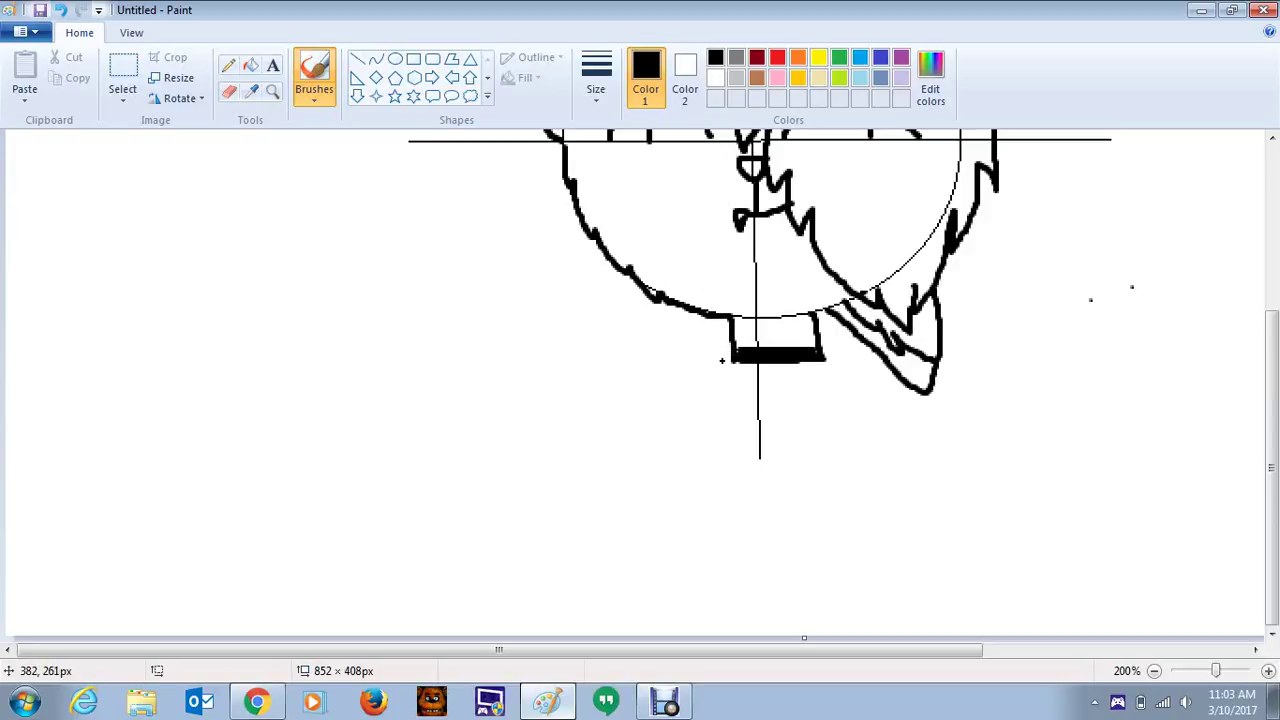
mouse_move(730, 341)
left_mouse_down()
mouse_move(692, 349)
mouse_move(704, 375)
left_mouse_up()
mouse_move(822, 337)
left_mouse_down()
mouse_move(860, 343)
mouse_move(861, 366)
left_mouse_up()
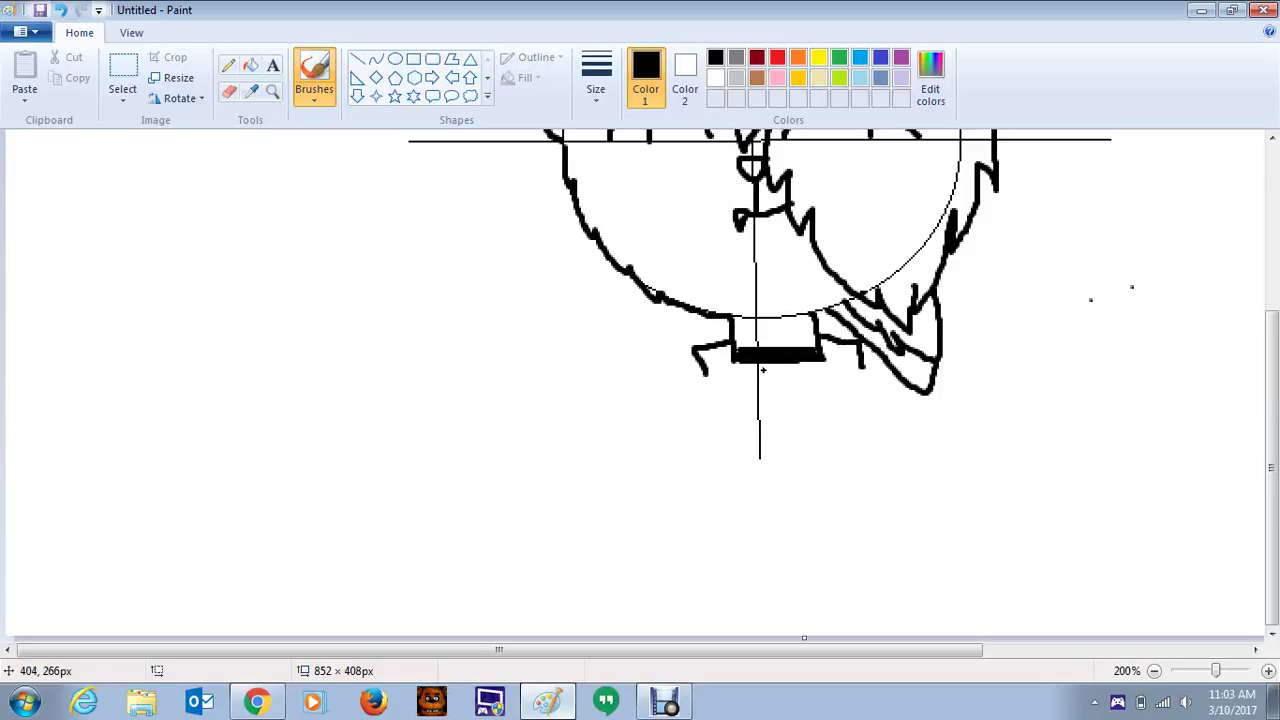
mouse_move(706, 372)
left_mouse_down()
mouse_move(666, 428)
mouse_move(654, 594)
left_mouse_up()
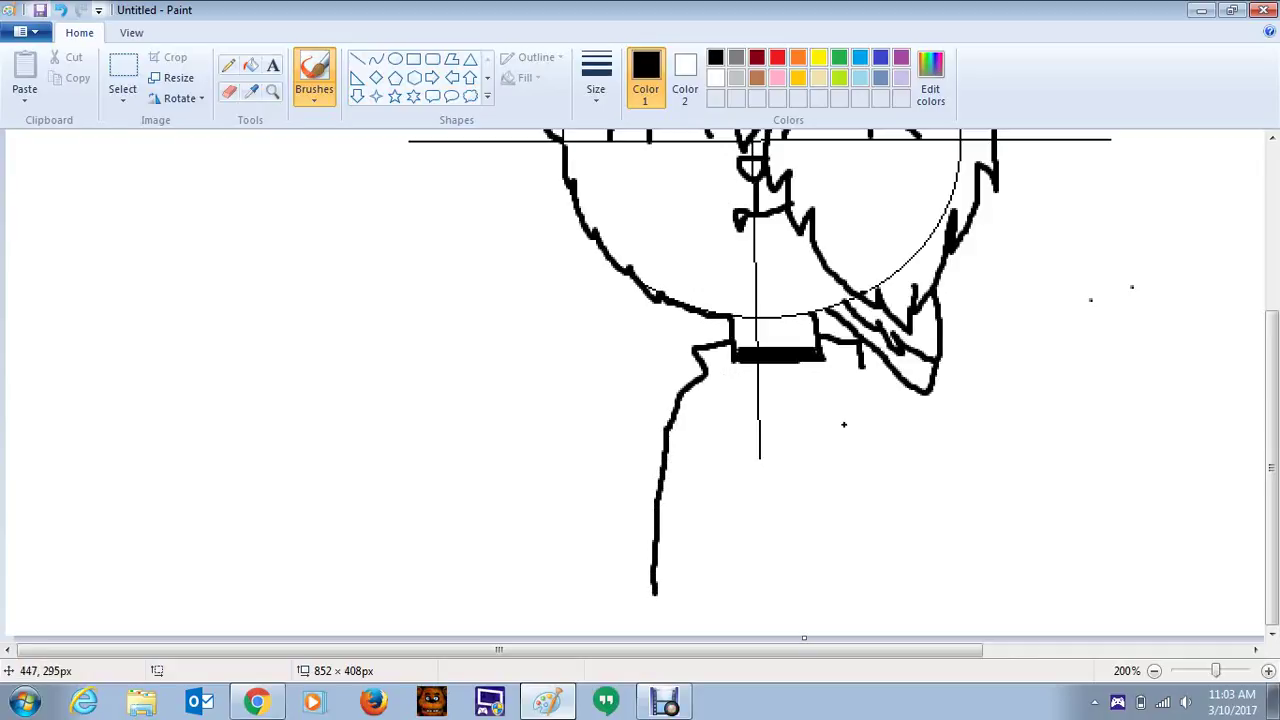
mouse_move(862, 368)
left_mouse_down()
mouse_move(888, 370)
mouse_move(901, 400)
mouse_move(922, 587)
left_mouse_up()
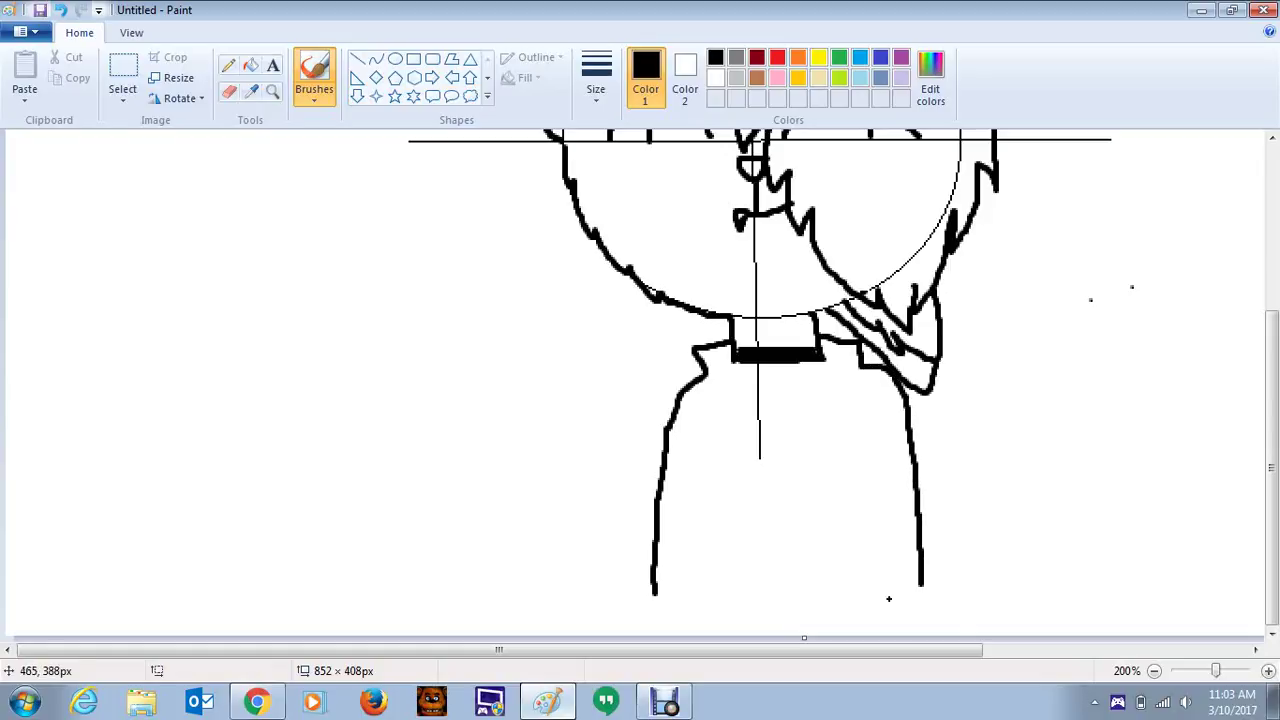
left_click_drag(720, 418, 703, 600)
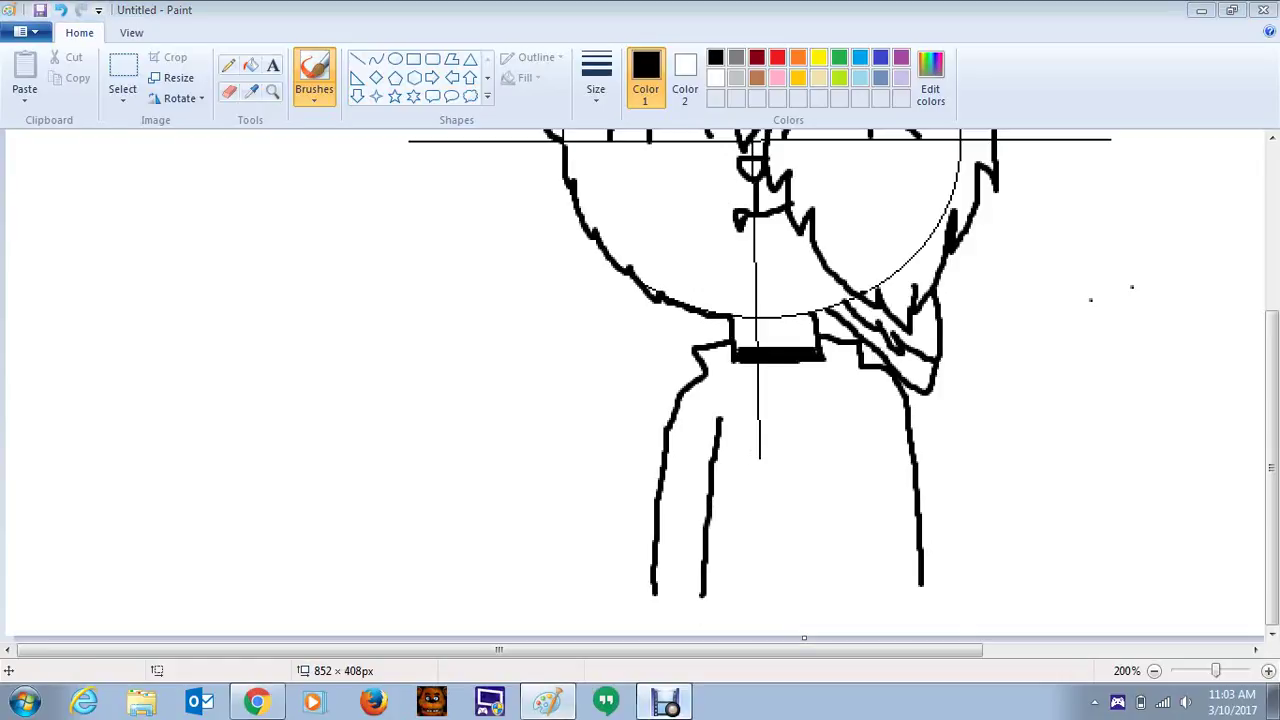
Step: Check the Debut recorder window and the YouTube video in Chrome, and return to the Paint drawing
left_click(665, 702)
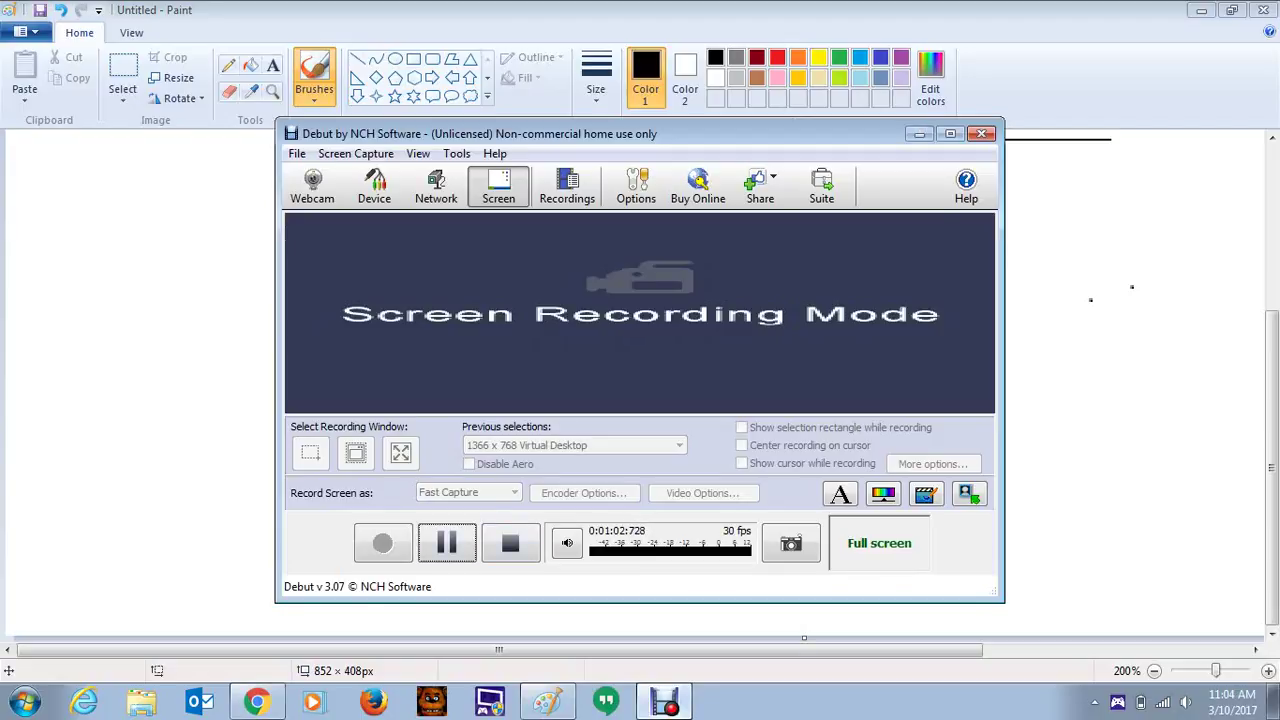
left_click(919, 133)
left_click(257, 702)
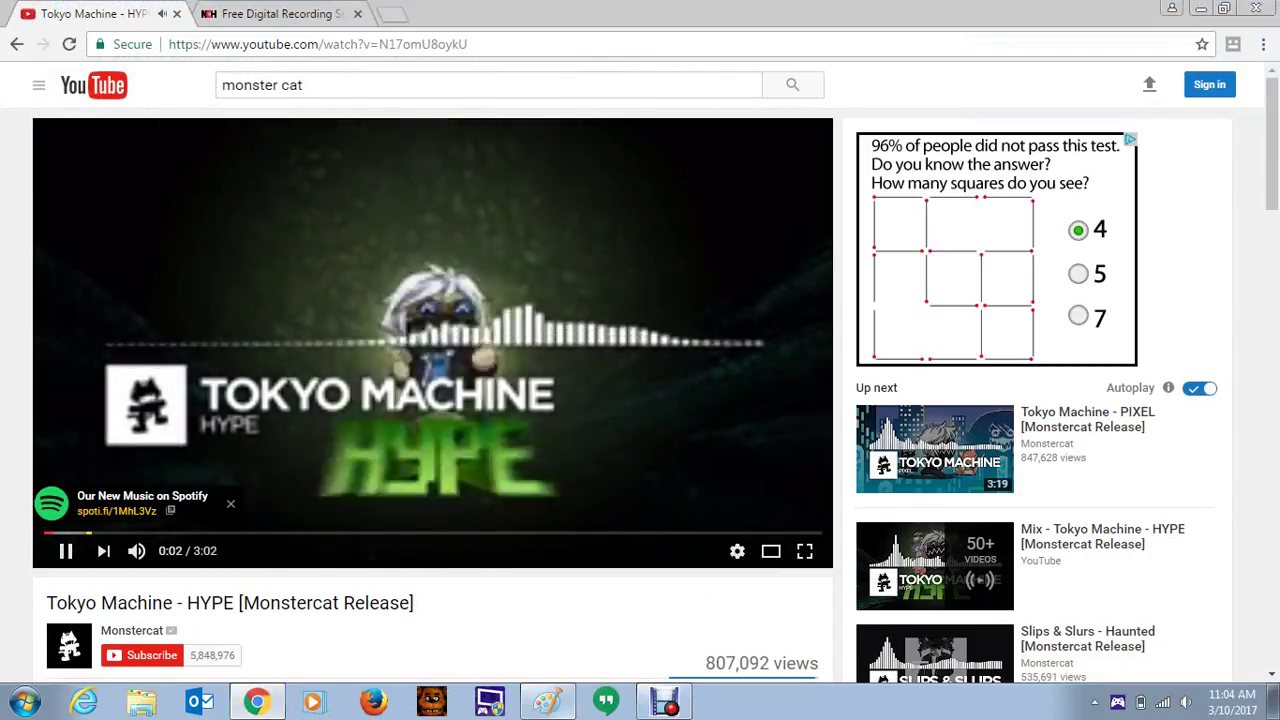
left_click(548, 702)
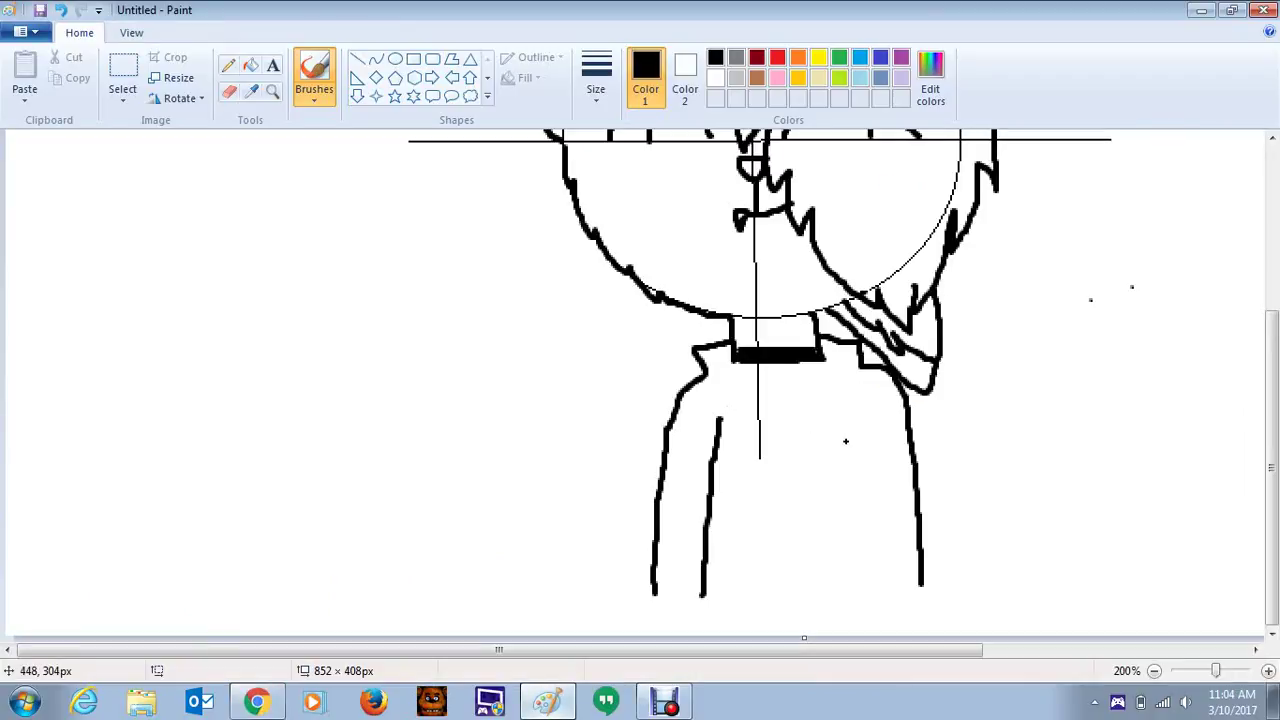
Step: Draw the right arm's inner line, two long lines down from the collar's ends, and a zigzag fur mark on the chest
left_click_drag(856, 414, 888, 598)
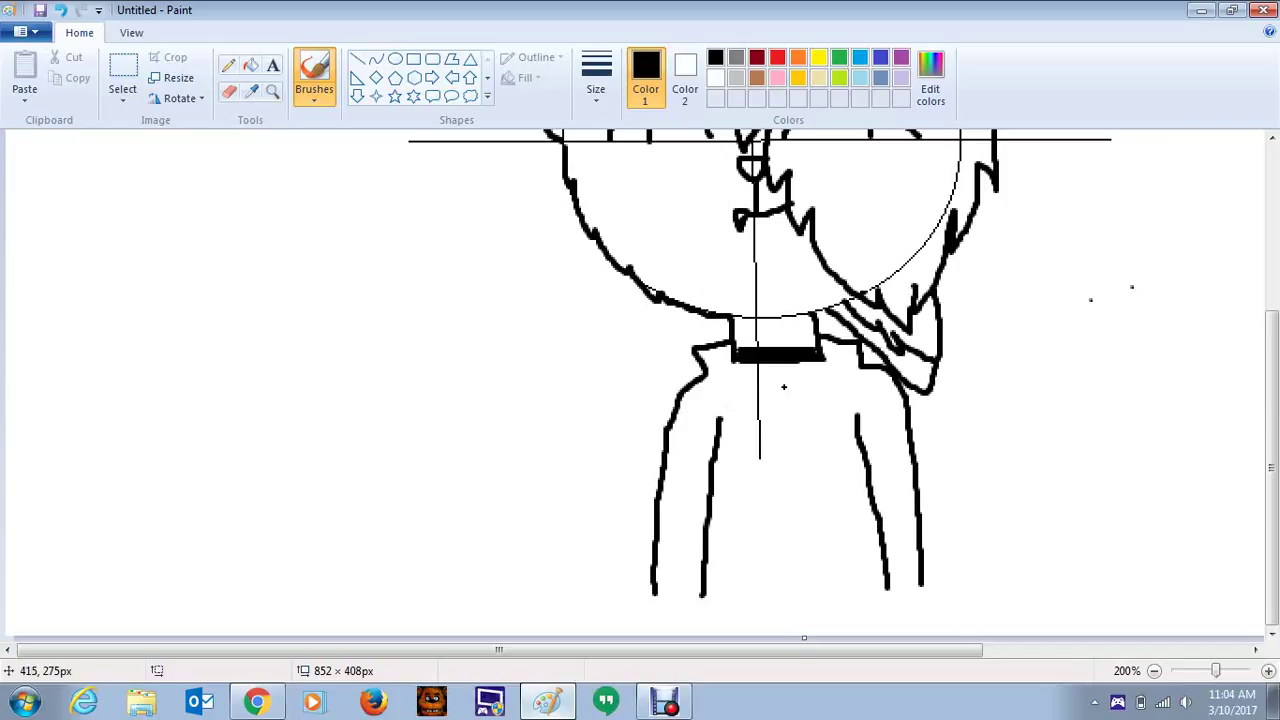
mouse_move(724, 360)
left_mouse_down()
mouse_move(757, 450)
mouse_move(752, 596)
left_mouse_up()
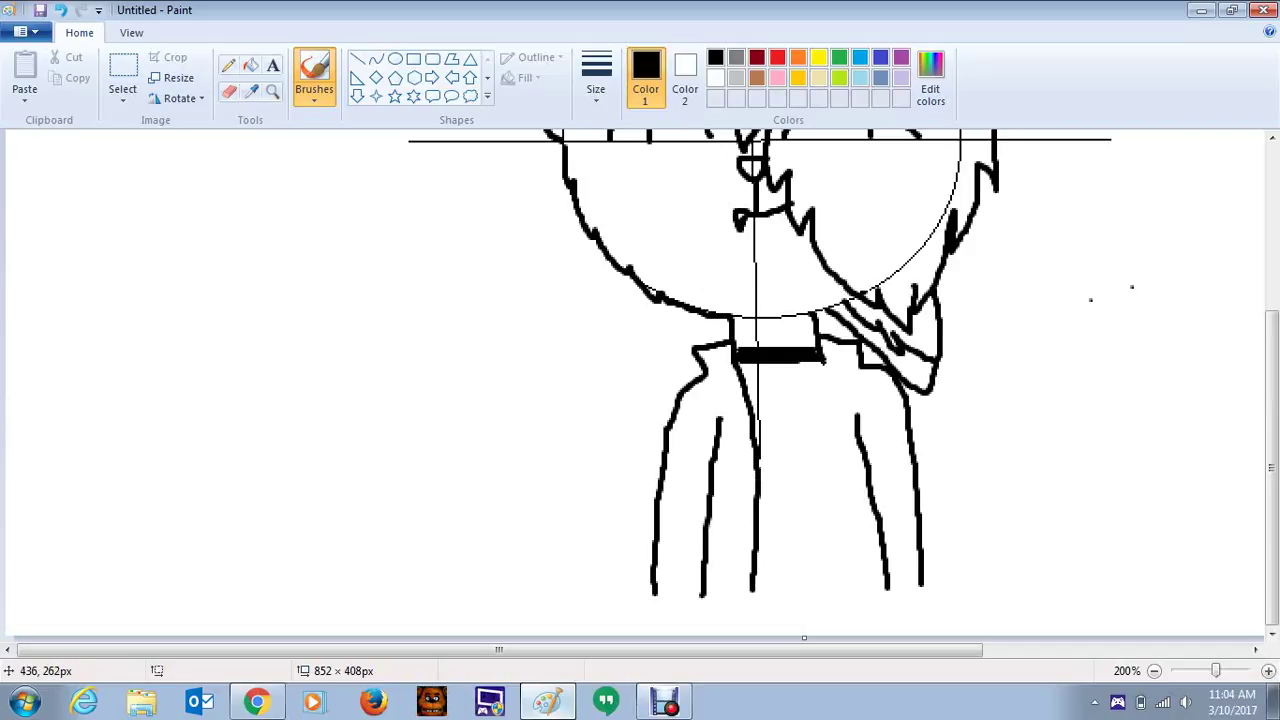
left_click_drag(822, 360, 864, 596)
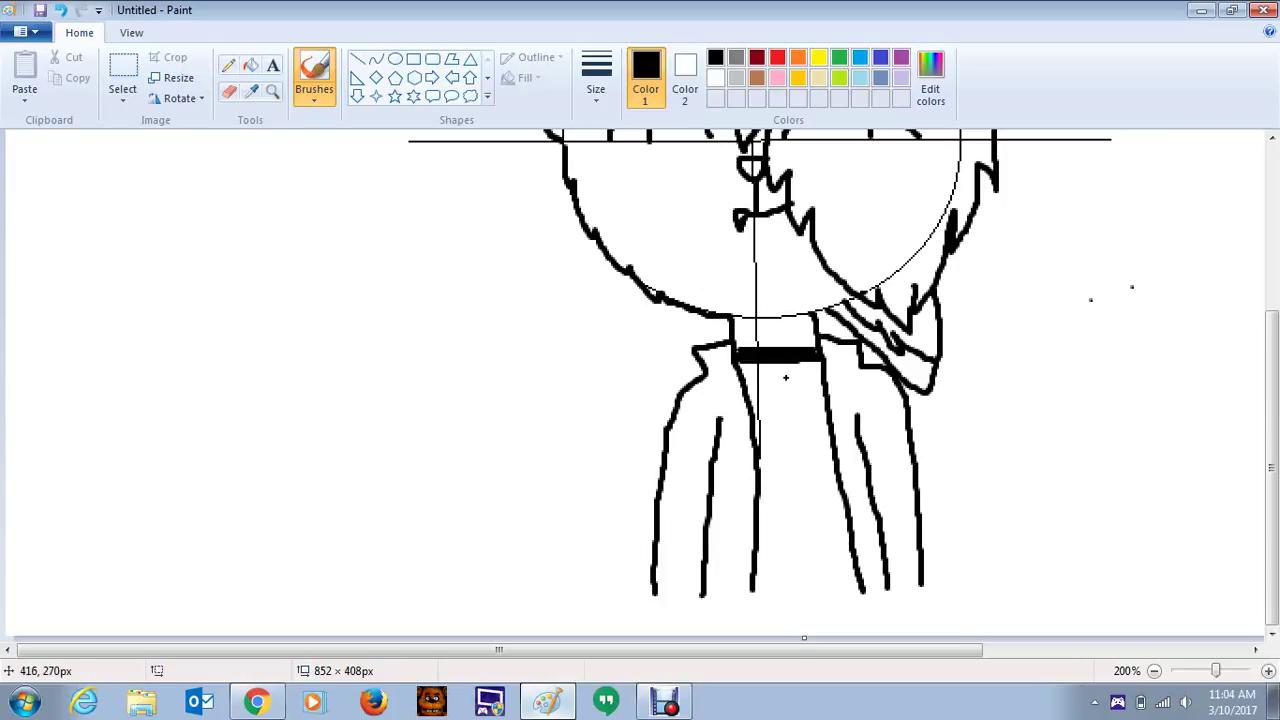
mouse_move(785, 377)
left_mouse_down()
mouse_move(813, 438)
mouse_move(799, 429)
mouse_move(788, 444)
mouse_move(782, 414)
left_mouse_up()
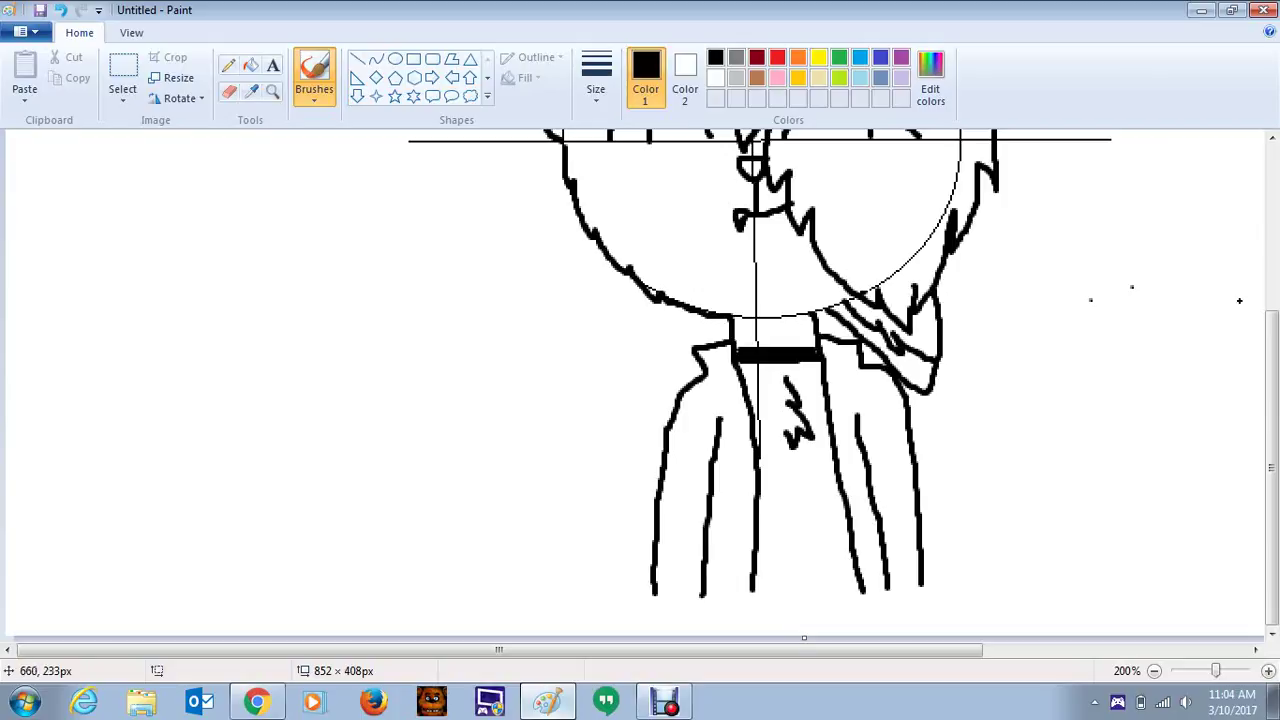
Step: Handwrite the word "The" in black in the empty area left of the head
left_click_drag(1272, 470, 1272, 333)
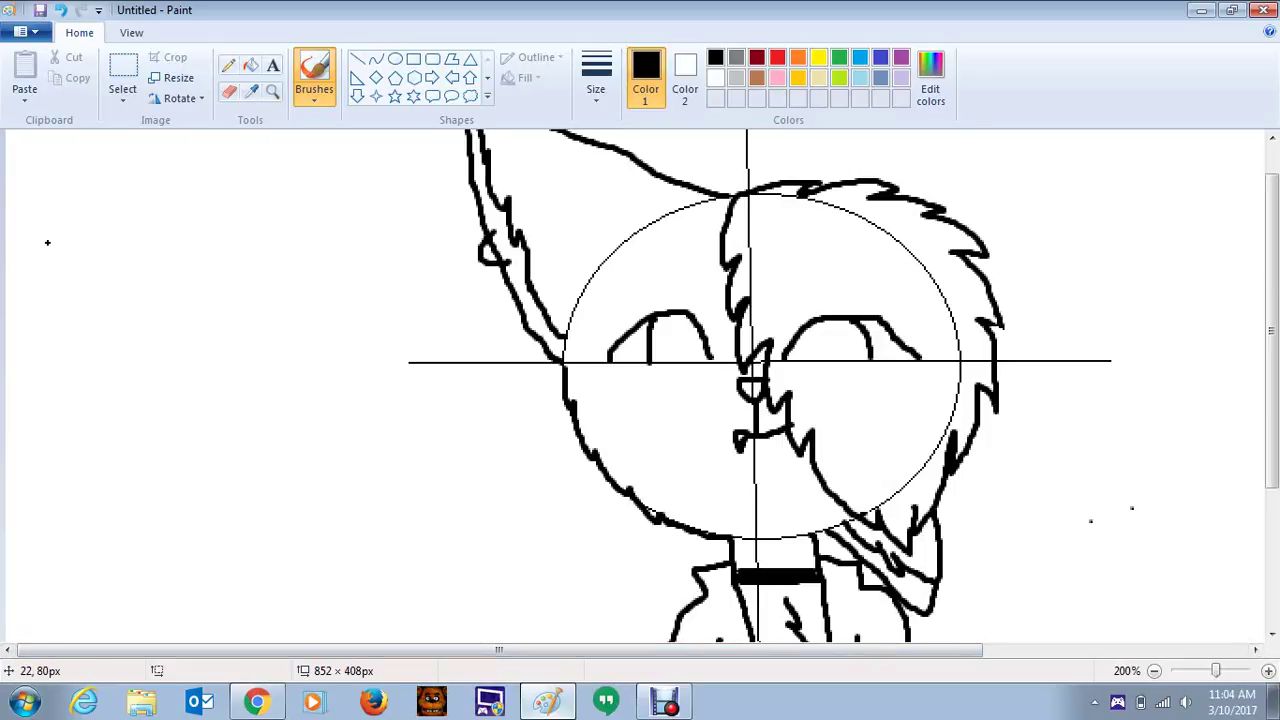
left_click_drag(49, 240, 96, 343)
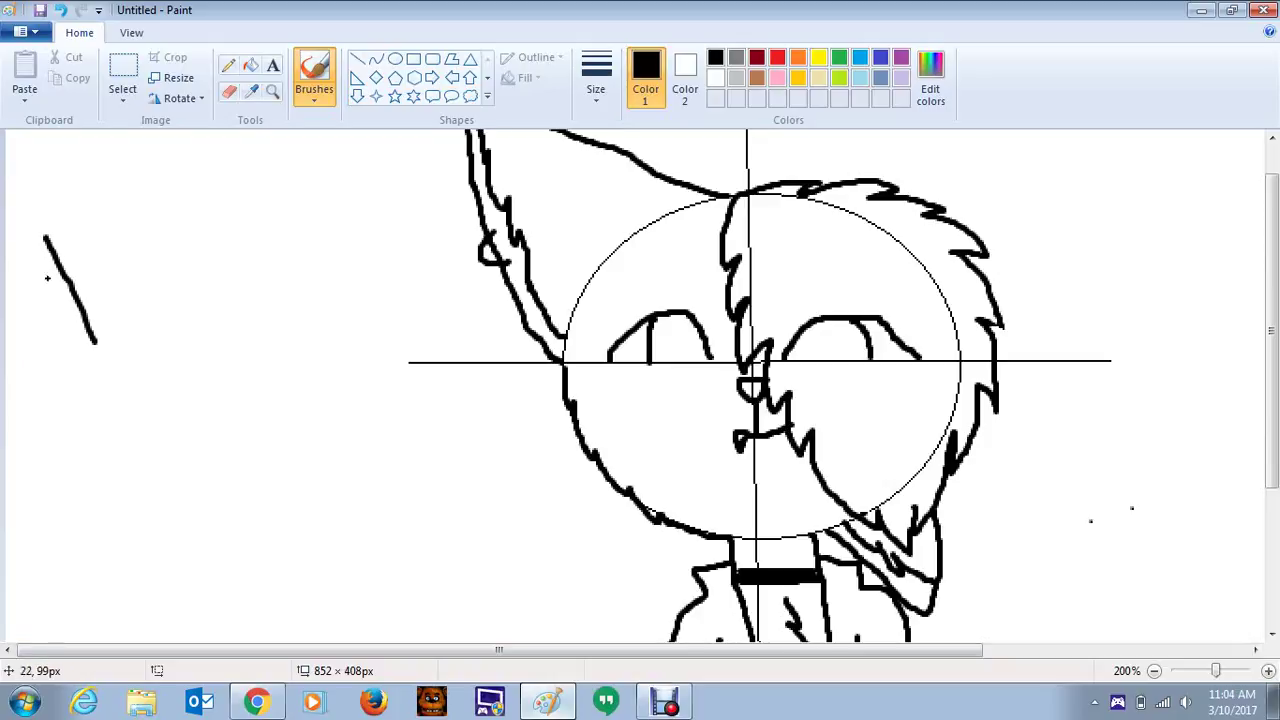
mouse_move(15, 246)
left_mouse_down()
mouse_move(114, 207)
mouse_move(165, 307)
left_mouse_up()
mouse_move(152, 262)
left_mouse_down()
mouse_move(168, 250)
mouse_move(206, 310)
left_mouse_up()
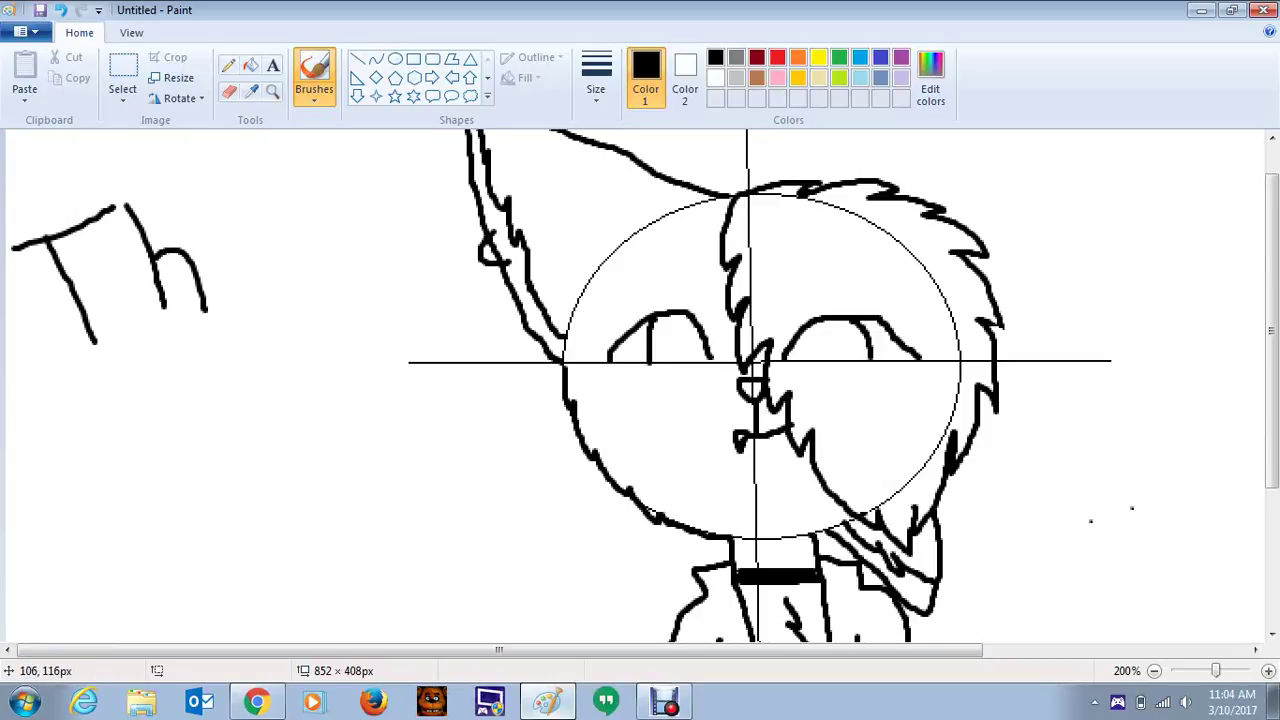
mouse_move(230, 254)
left_mouse_down()
mouse_move(264, 220)
mouse_move(218, 262)
mouse_move(298, 270)
left_mouse_up()
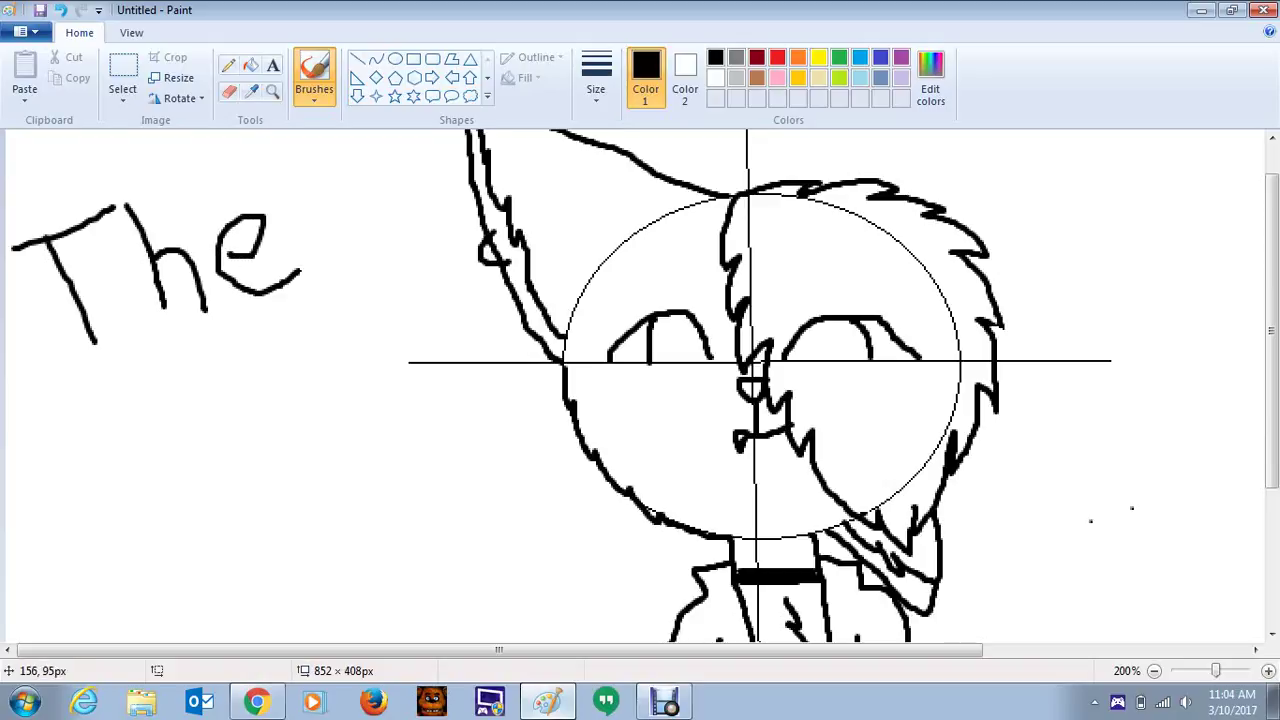
Step: Handwrite the word "recoring" below "The", including the dot over the i
left_click_drag(24, 417, 52, 495)
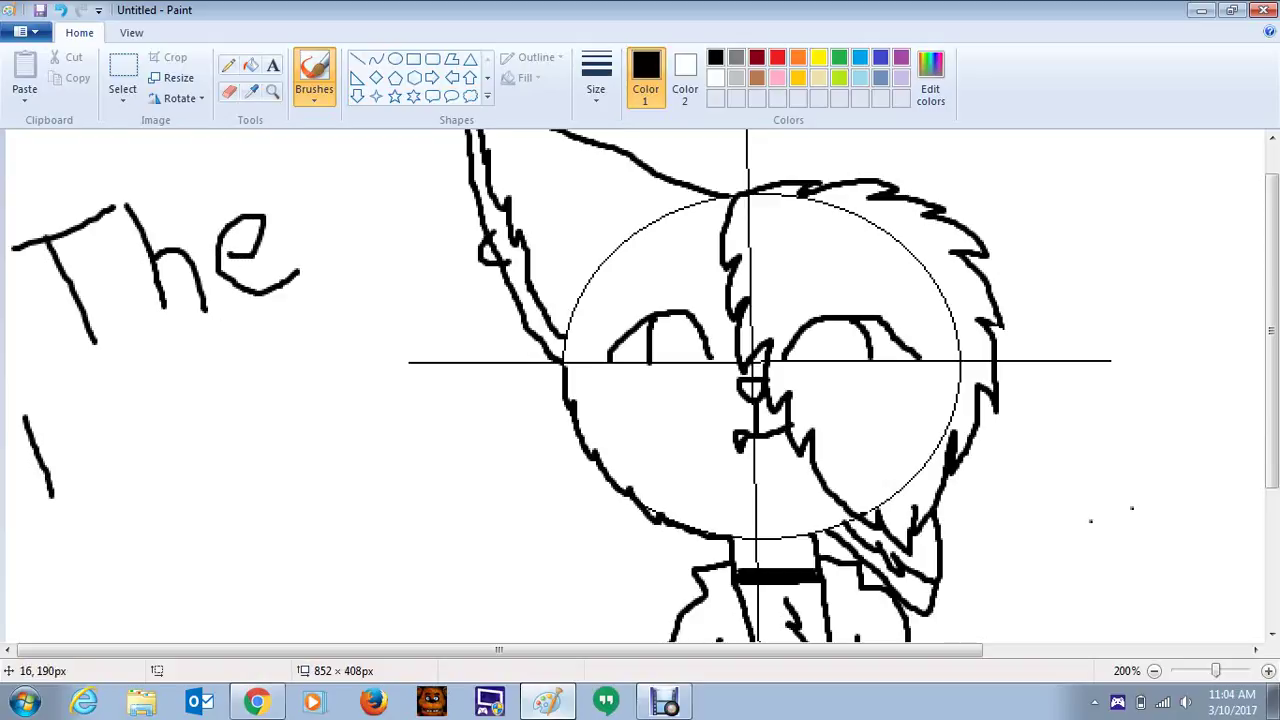
mouse_move(37, 447)
left_mouse_down()
mouse_move(62, 422)
mouse_move(91, 437)
mouse_move(95, 416)
mouse_move(81, 452)
mouse_move(140, 453)
left_mouse_up()
mouse_move(159, 381)
left_mouse_down()
mouse_move(146, 466)
mouse_move(184, 470)
left_mouse_up()
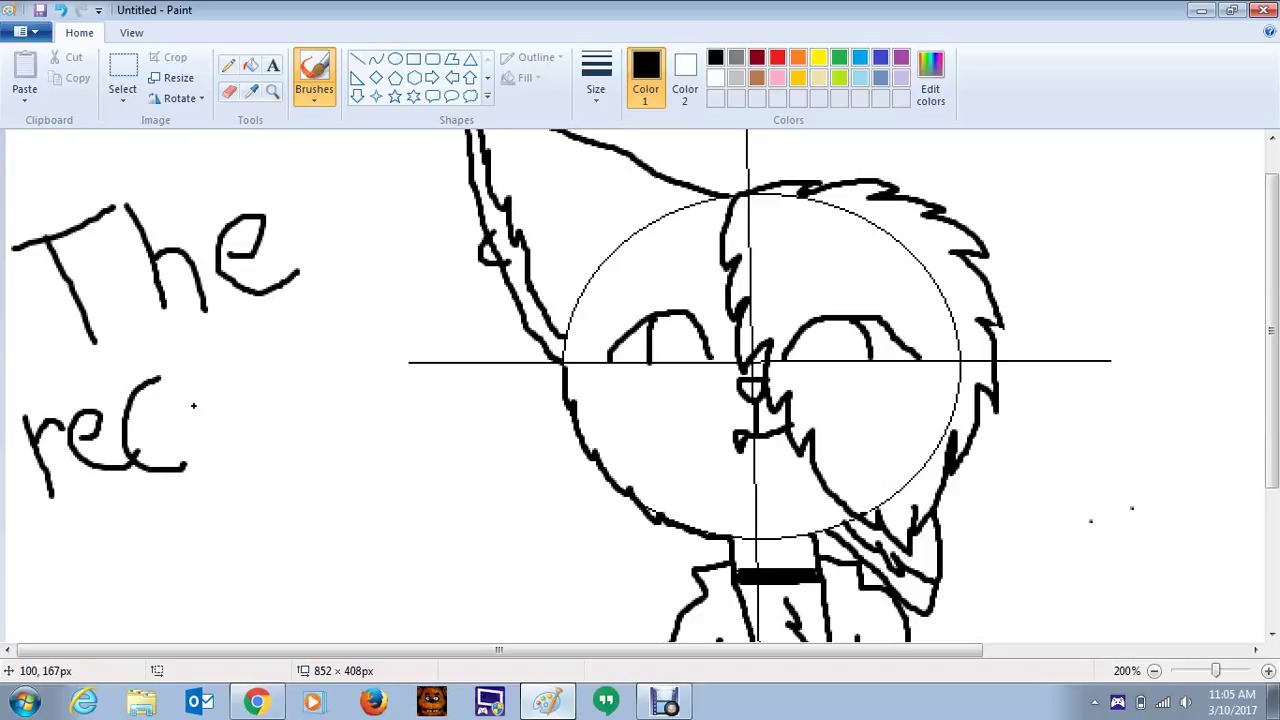
mouse_move(225, 372)
left_mouse_down()
mouse_move(181, 447)
mouse_move(273, 444)
mouse_move(204, 381)
mouse_move(275, 403)
mouse_move(295, 458)
left_mouse_up()
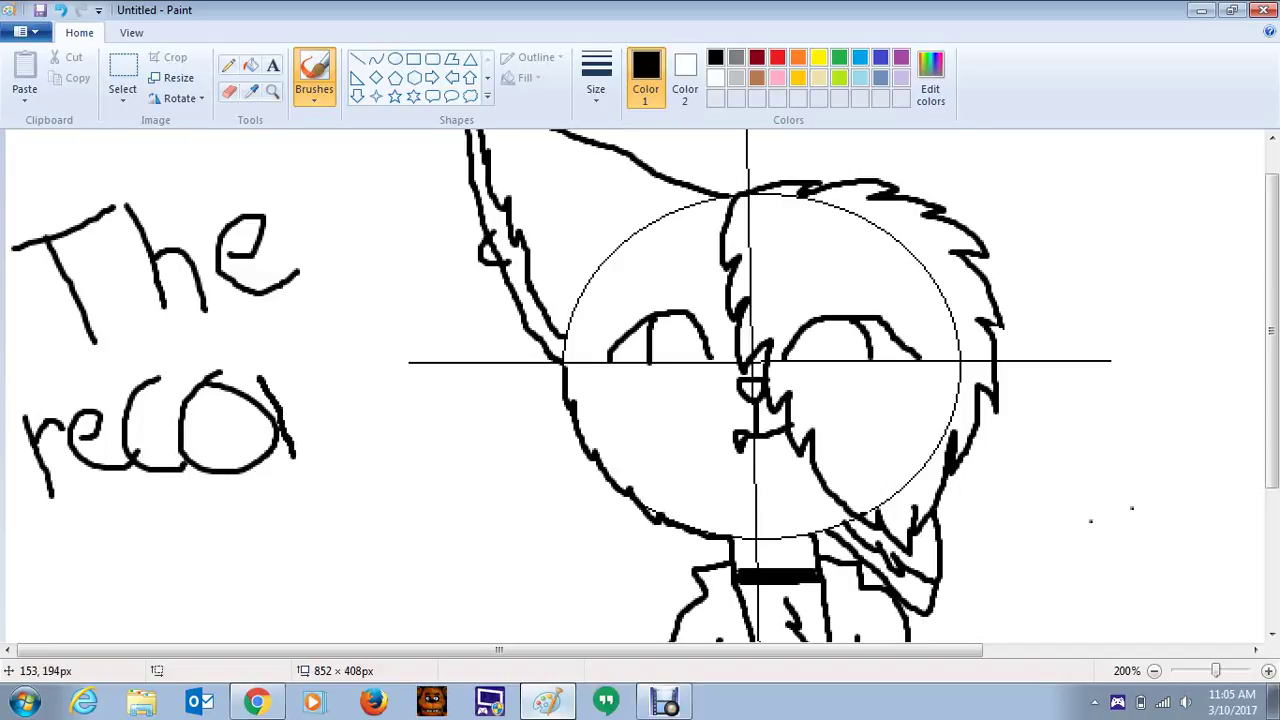
left_click_drag(281, 402, 305, 362)
left_click_drag(345, 368, 355, 456)
left_click_drag(306, 284, 319, 295)
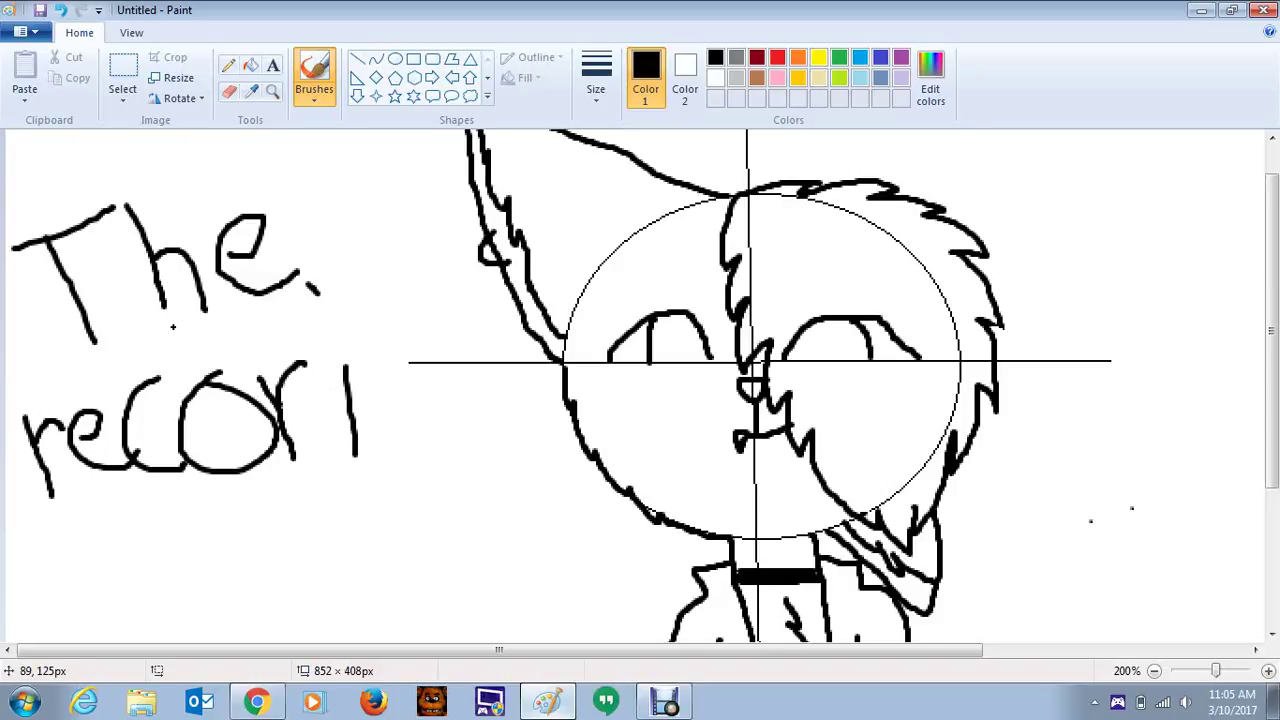
left_click(60, 10)
left_click_drag(343, 317, 341, 331)
mouse_move(397, 446)
left_mouse_down()
mouse_move(411, 363)
mouse_move(426, 409)
mouse_move(461, 372)
mouse_move(443, 421)
mouse_move(483, 407)
mouse_move(483, 379)
mouse_move(476, 507)
left_mouse_up()
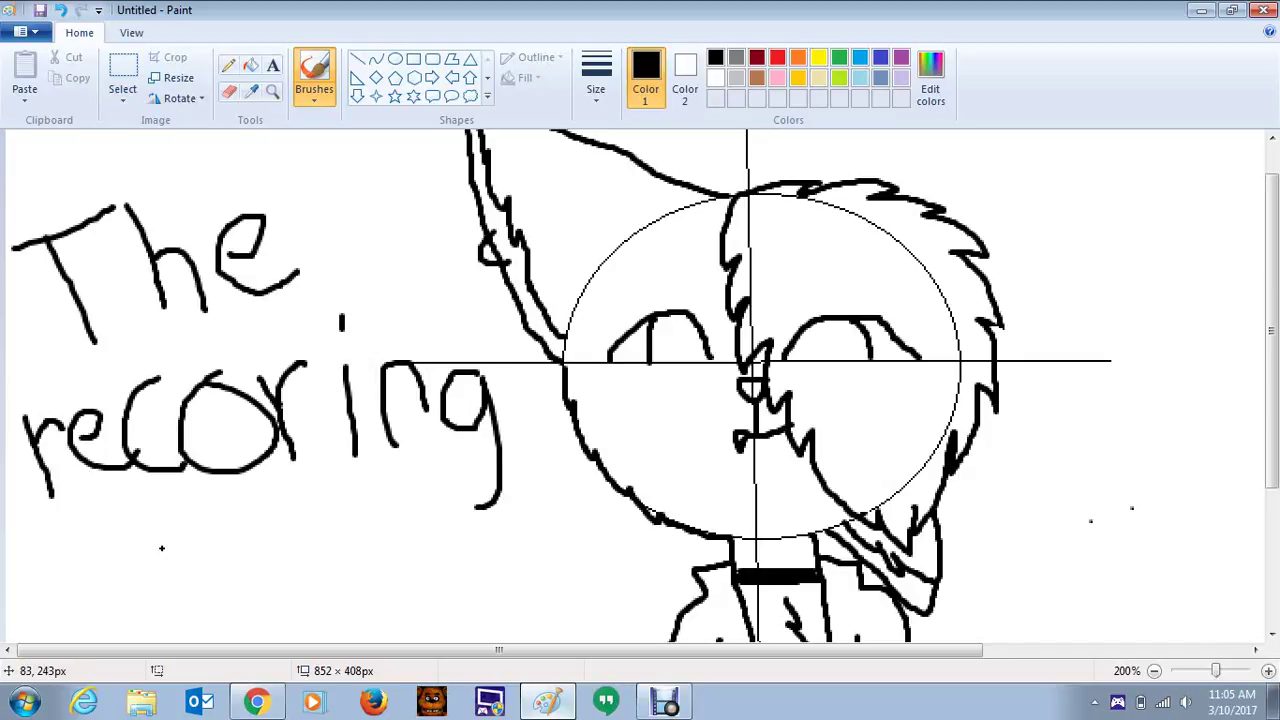
Step: Handwrite "was not working" below the word "recoring" to finish the note
mouse_move(94, 512)
left_mouse_down()
mouse_move(111, 556)
mouse_move(148, 539)
mouse_move(146, 499)
mouse_move(197, 513)
mouse_move(182, 572)
mouse_move(224, 552)
left_mouse_up()
mouse_move(265, 512)
left_mouse_down()
mouse_move(270, 549)
mouse_move(212, 616)
mouse_move(248, 637)
mouse_move(257, 626)
mouse_move(289, 637)
mouse_move(283, 611)
mouse_move(357, 637)
mouse_move(375, 601)
mouse_move(399, 601)
mouse_move(419, 625)
mouse_move(422, 597)
mouse_move(433, 614)
mouse_move(448, 576)
mouse_move(483, 604)
left_mouse_up()
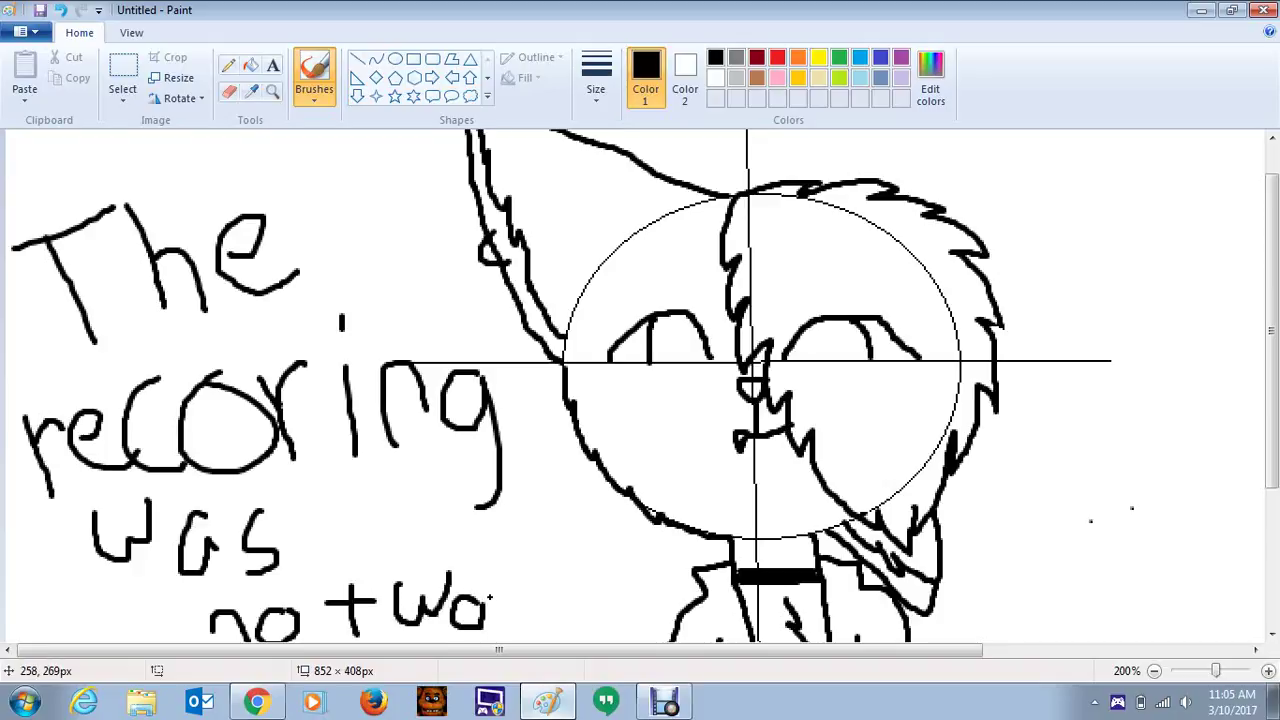
mouse_move(489, 598)
left_mouse_down()
mouse_move(487, 621)
mouse_move(505, 602)
left_mouse_up()
left_click_drag(528, 544, 528, 630)
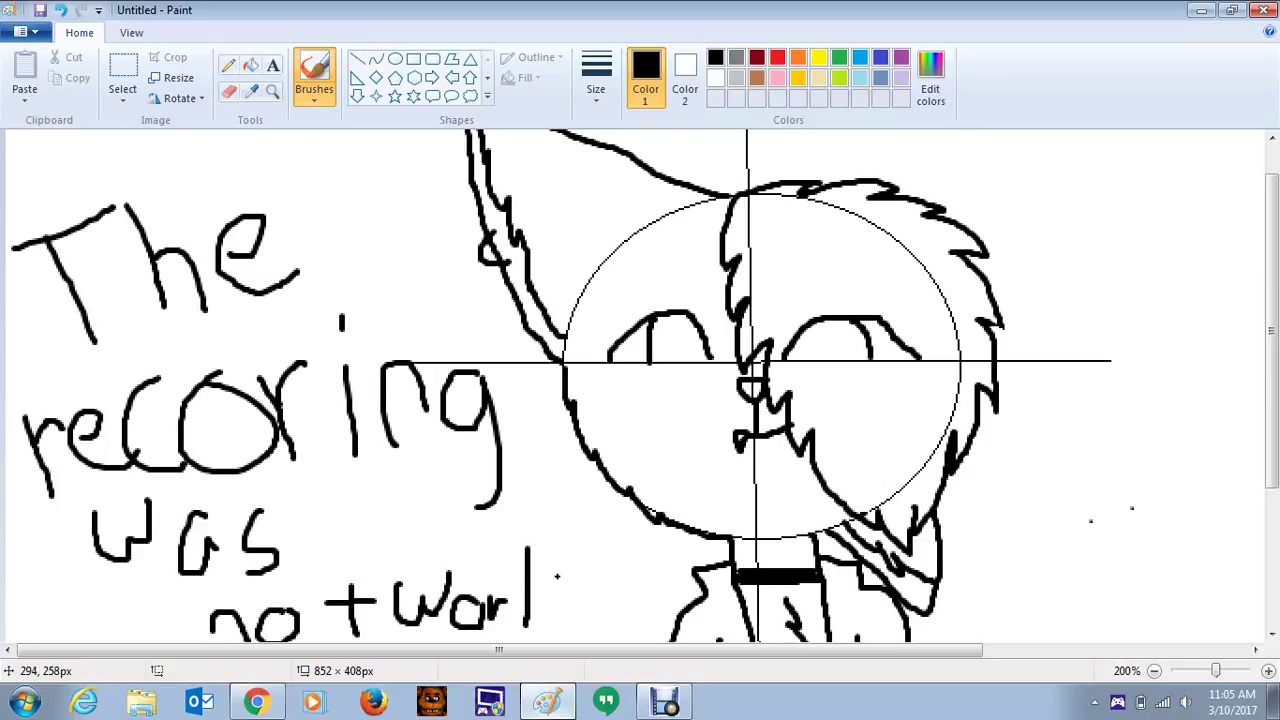
mouse_move(560, 572)
left_mouse_down()
mouse_move(545, 588)
mouse_move(568, 636)
mouse_move(584, 628)
left_mouse_up()
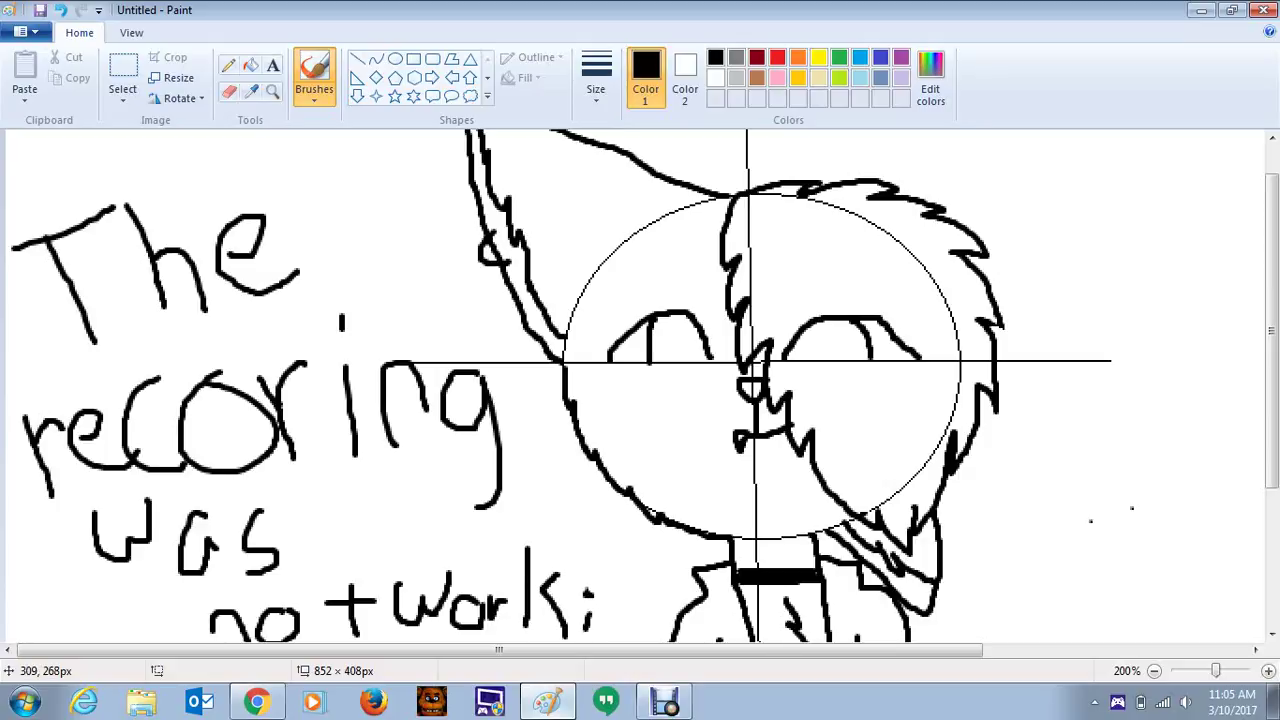
left_click_drag(598, 620, 650, 642)
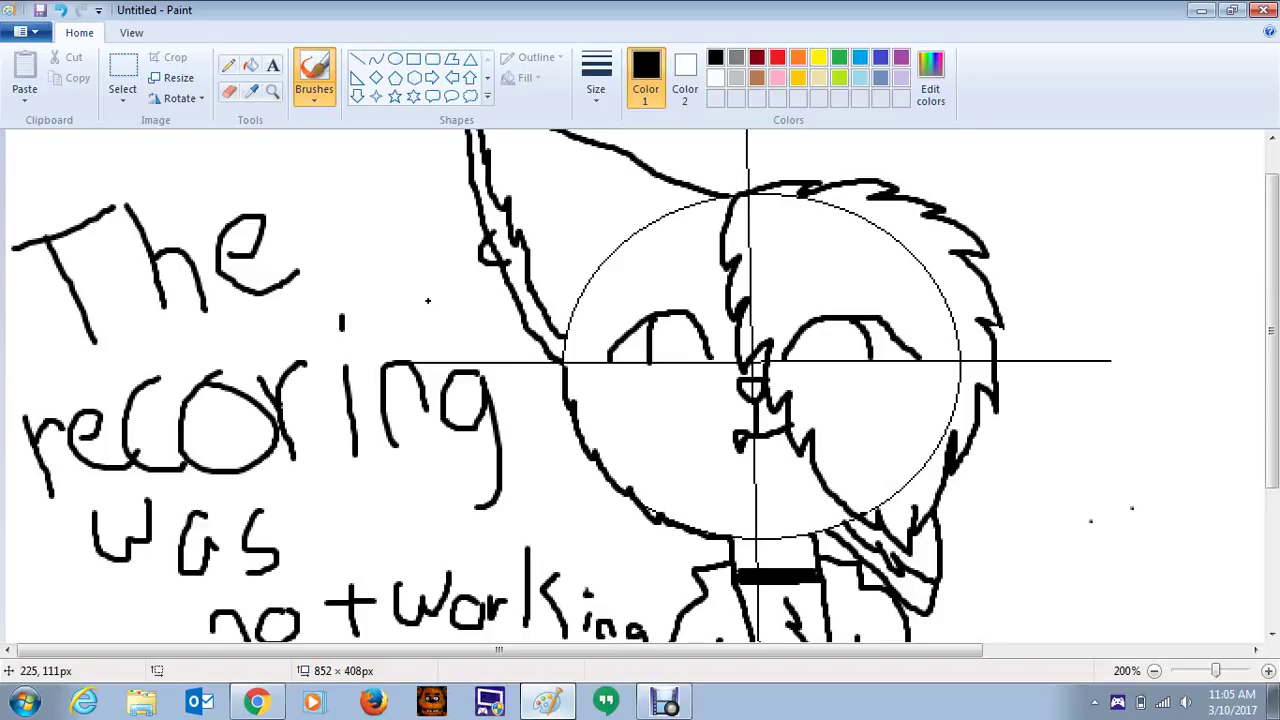
Step: Undo all the handwriting strokes of the note beside the head
left_click(60, 10)
left_click(60, 10)
left_click(60, 10)
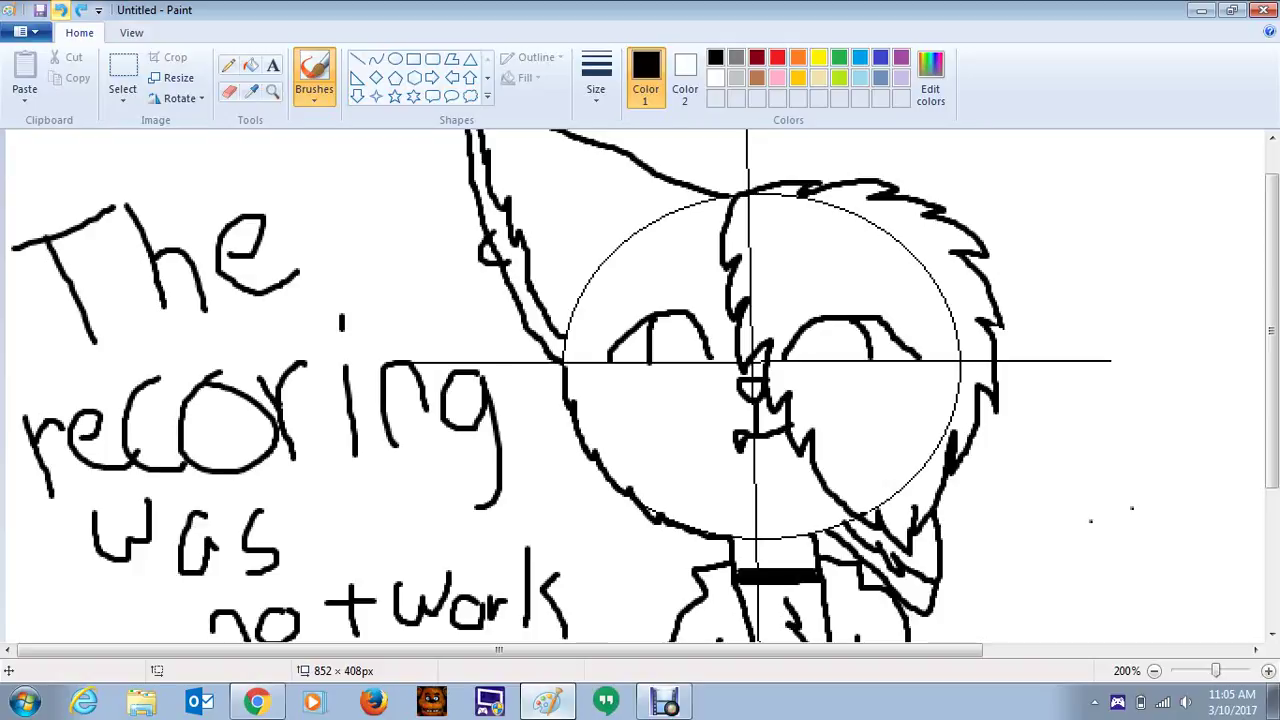
left_click(60, 10)
left_click(60, 10)
left_click(60, 10)
left_click(60, 10)
left_click(60, 10)
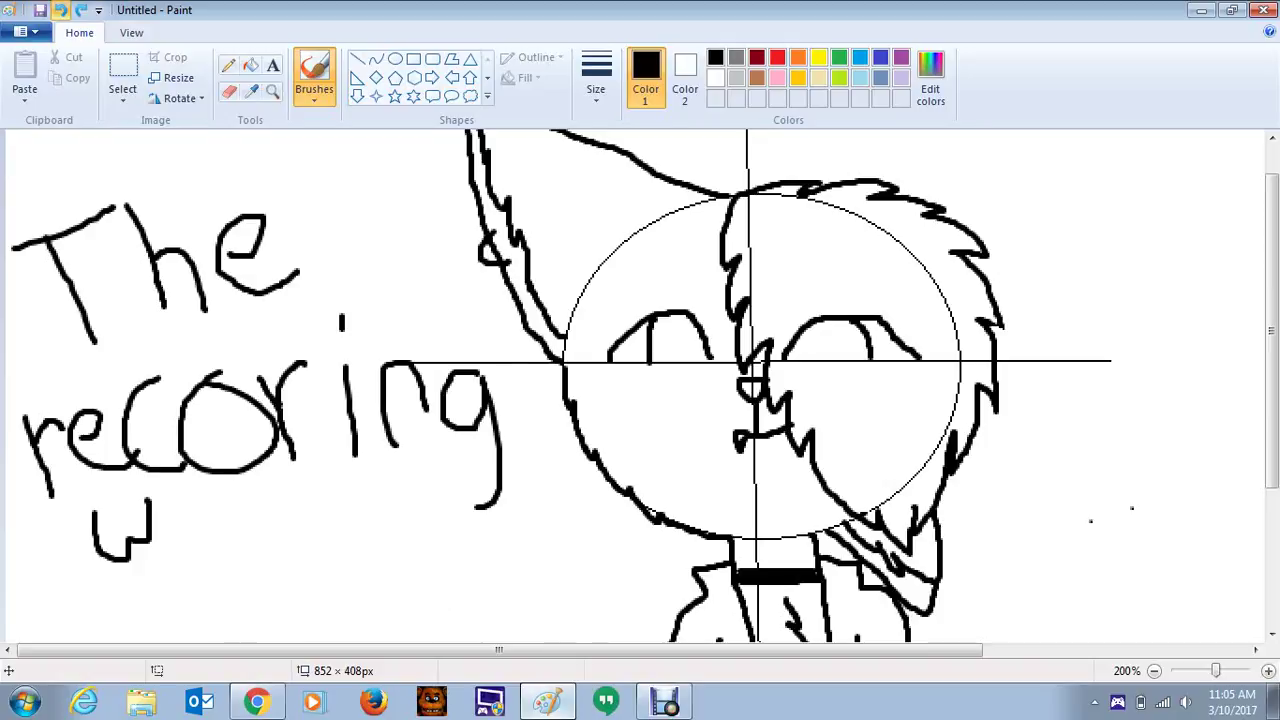
left_click(60, 10)
left_click(60, 10)
left_click(60, 10)
left_click(60, 10)
left_click(60, 10)
left_click(60, 10)
left_click(60, 10)
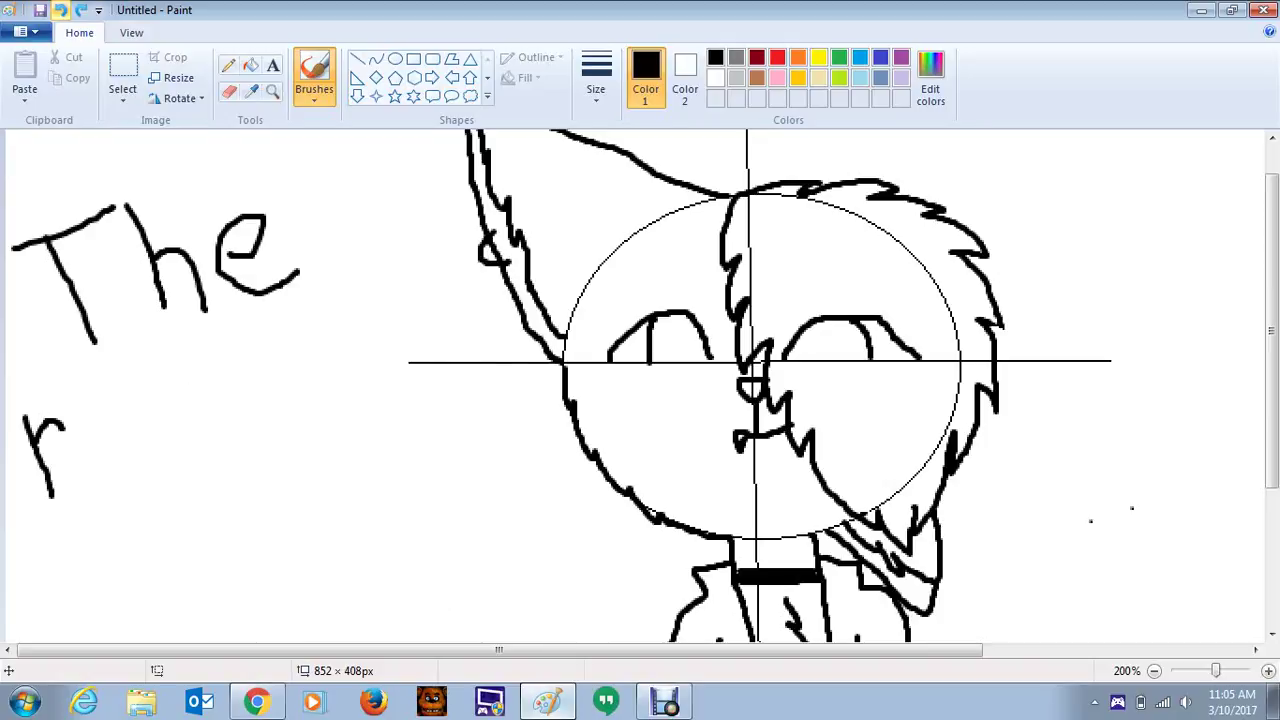
left_click(60, 10)
left_click(60, 10)
left_click(60, 10)
left_click(60, 10)
left_click(60, 10)
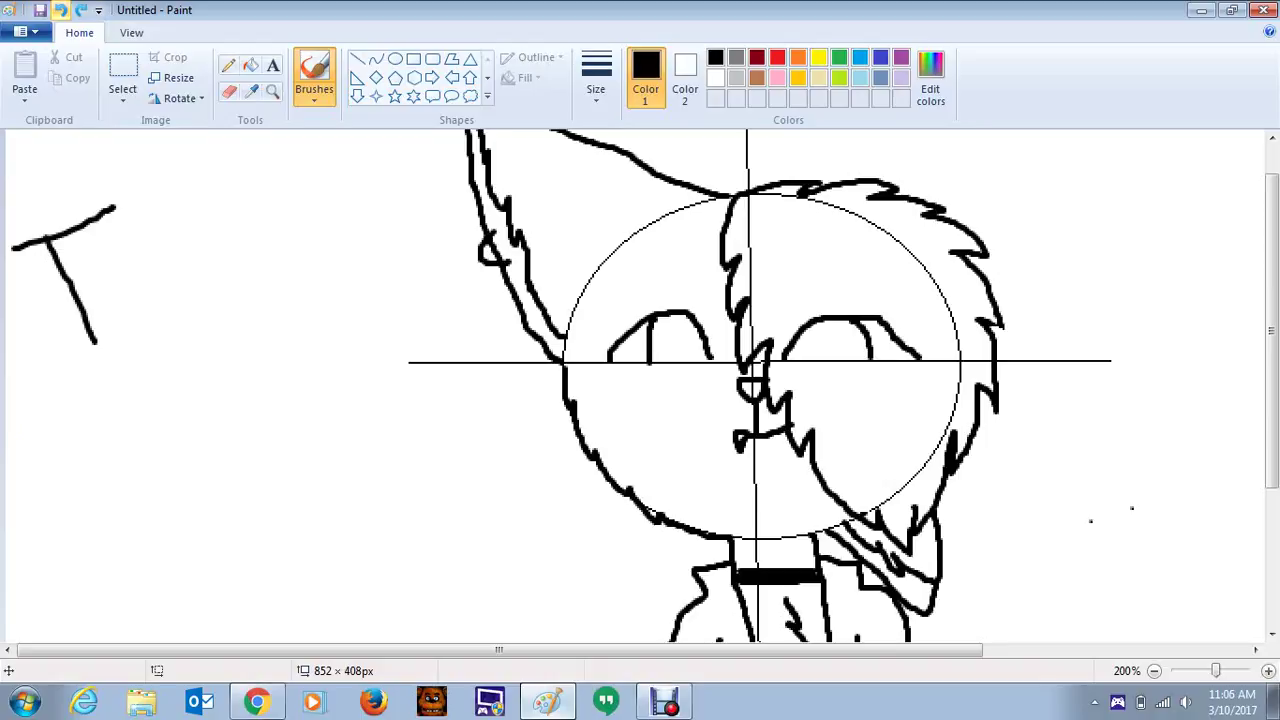
left_click(60, 10)
left_click(60, 10)
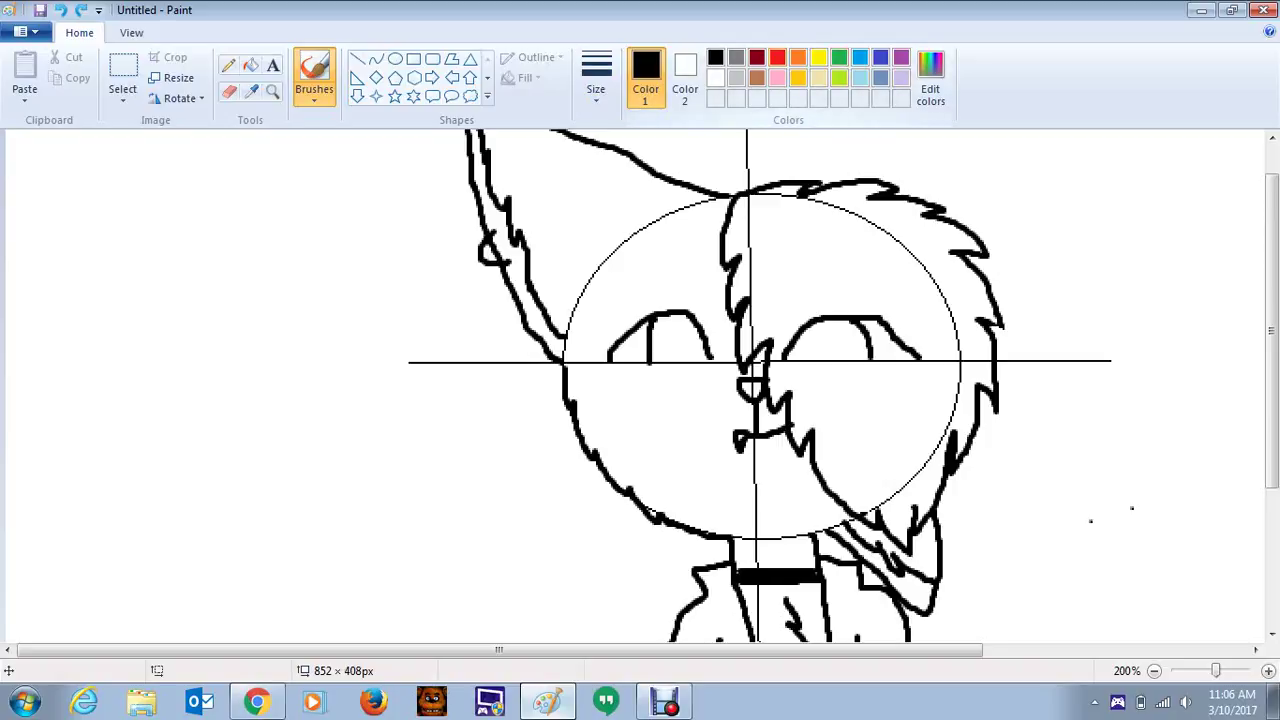
Step: Set the drawing color to a custom bright red with Red 249, Green 0 and Blue 6
left_click(777, 57)
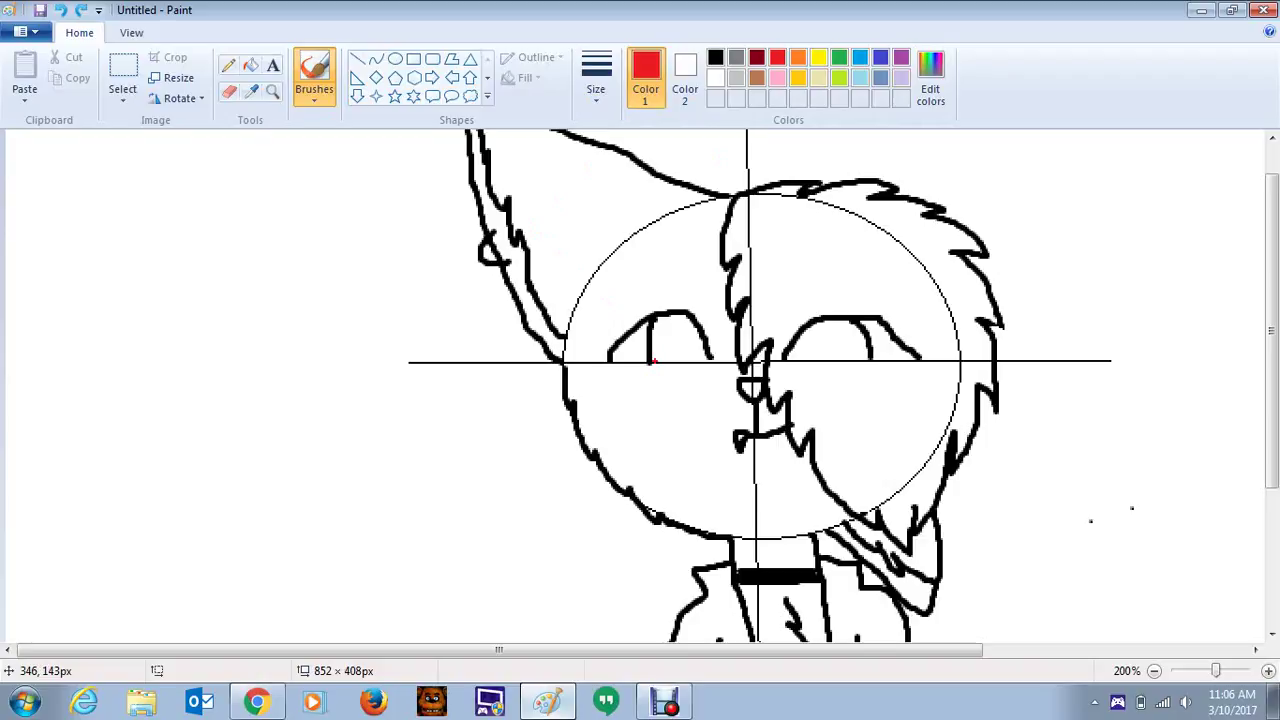
left_click(930, 75)
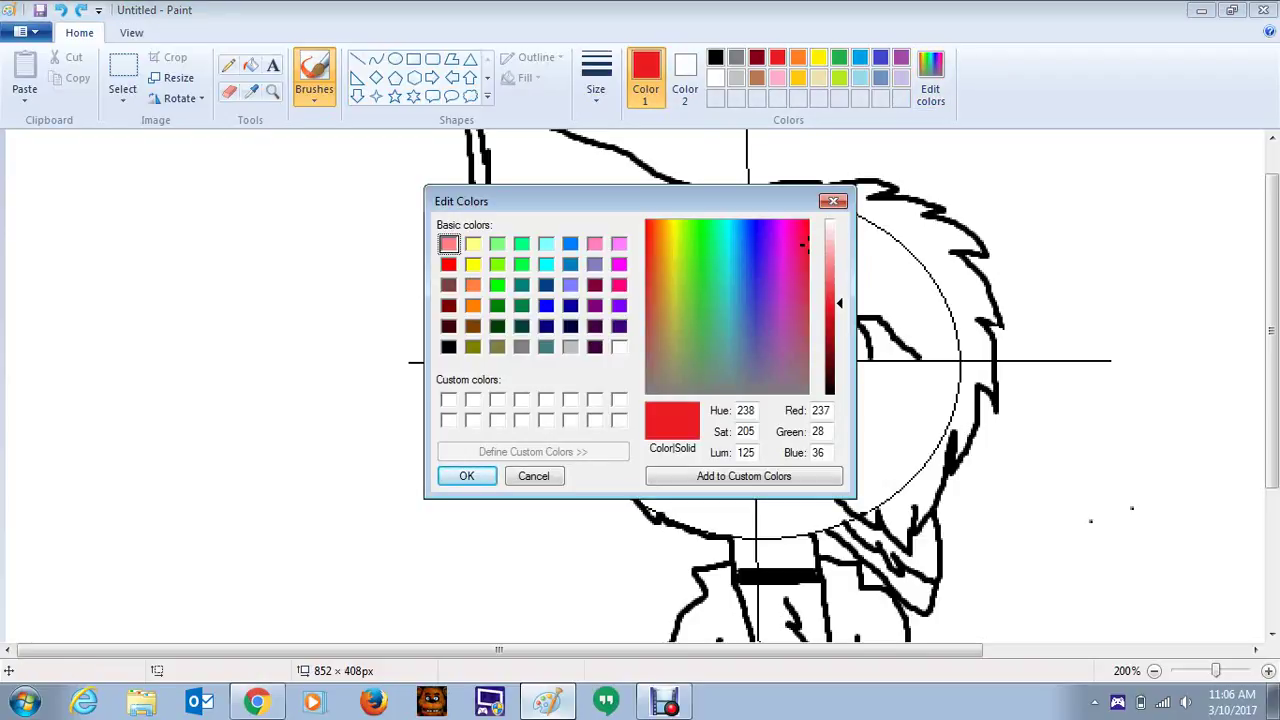
mouse_move(839, 302)
left_mouse_down()
mouse_move(839, 321)
mouse_move(839, 284)
mouse_move(839, 310)
left_mouse_up()
left_click_drag(803, 243, 808, 219)
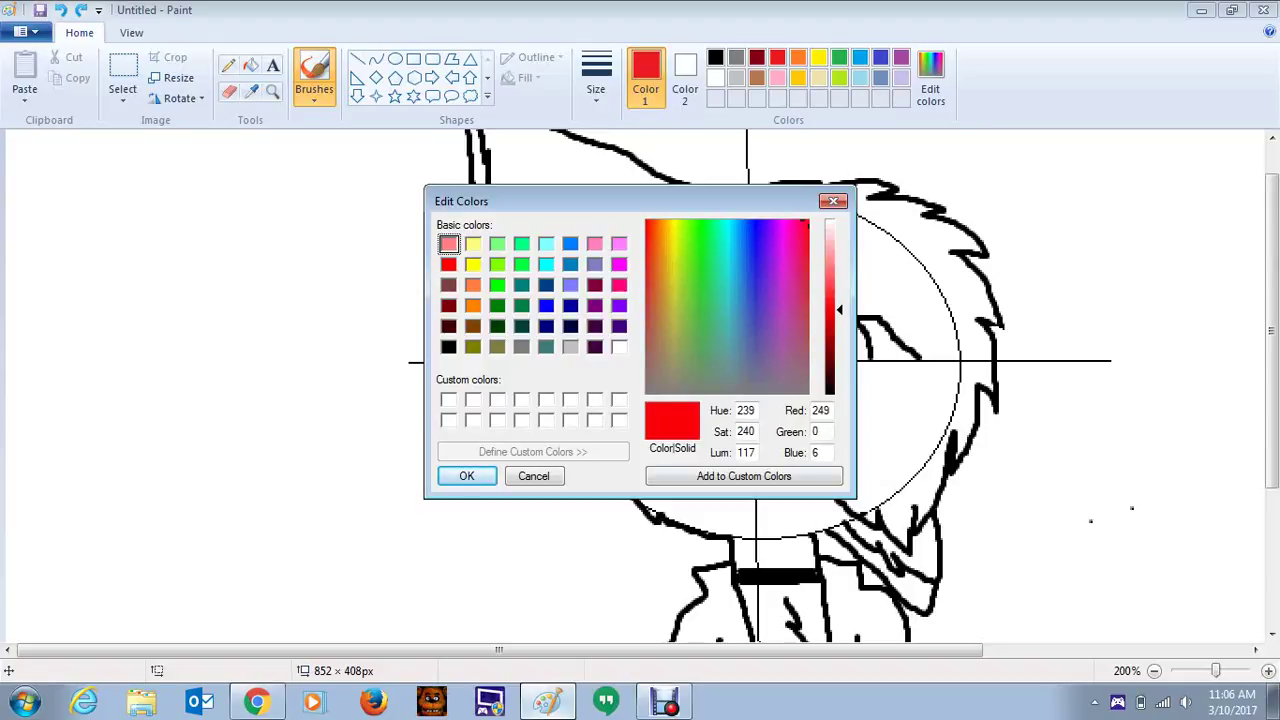
left_click(466, 476)
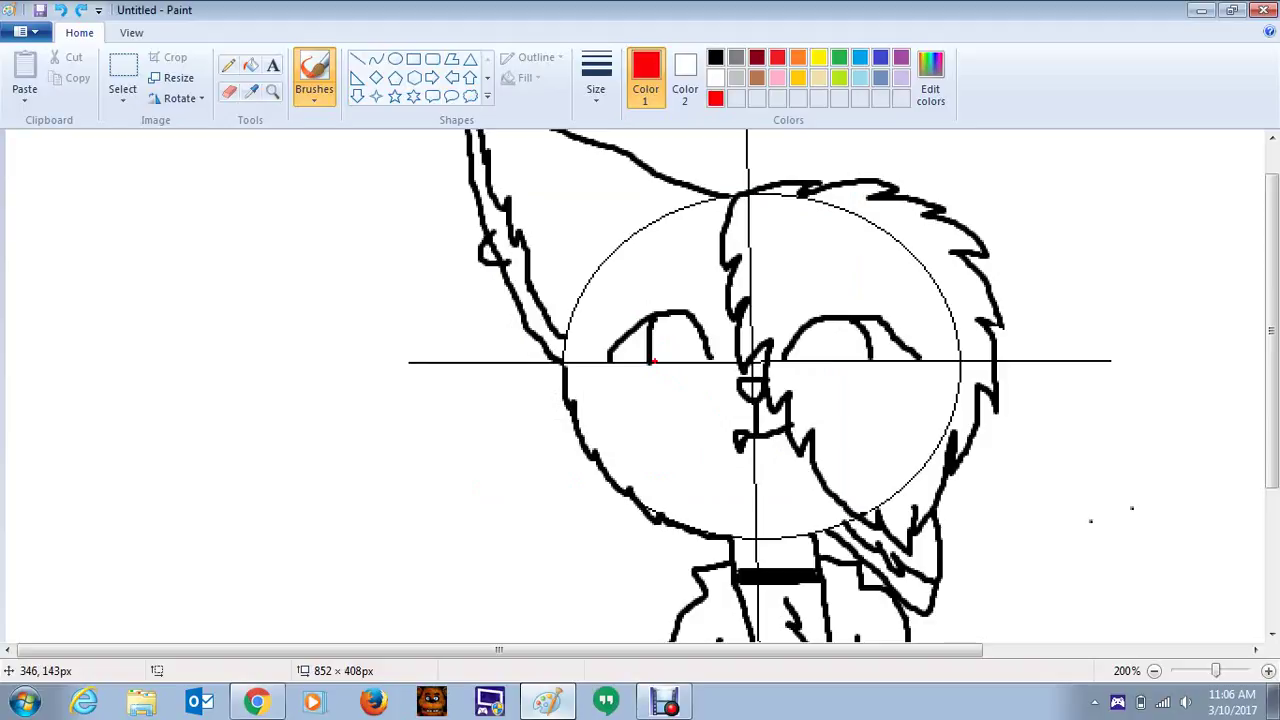
Step: Color the iris of the character's left-hand eye solid red with the brush, up to its black outline
mouse_move(653, 360)
left_mouse_down()
mouse_move(663, 320)
mouse_move(687, 318)
left_mouse_up()
mouse_move(690, 323)
left_mouse_down()
mouse_move(704, 357)
mouse_move(664, 357)
mouse_move(660, 333)
mouse_move(688, 321)
mouse_move(702, 341)
mouse_move(660, 349)
mouse_move(706, 349)
mouse_move(670, 337)
mouse_move(674, 319)
mouse_move(671, 341)
mouse_move(681, 331)
mouse_move(690, 342)
mouse_move(690, 326)
mouse_move(696, 340)
left_mouse_up()
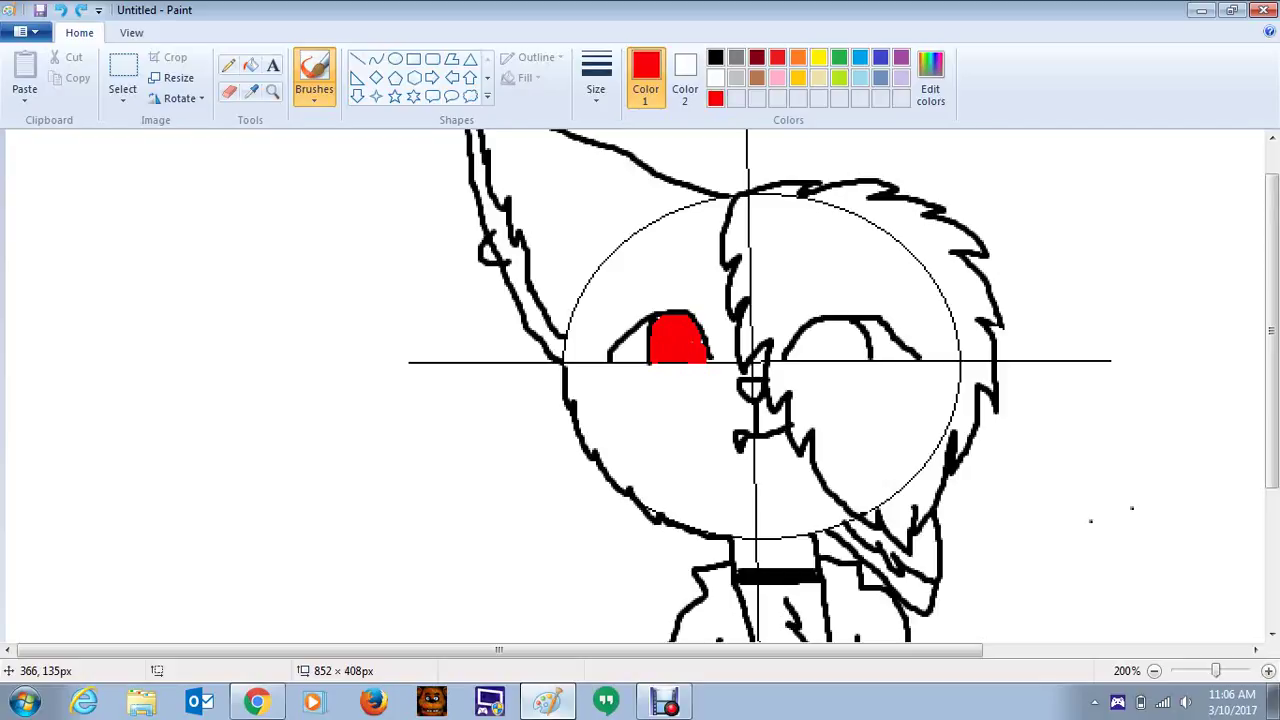
left_click_drag(700, 340, 702, 334)
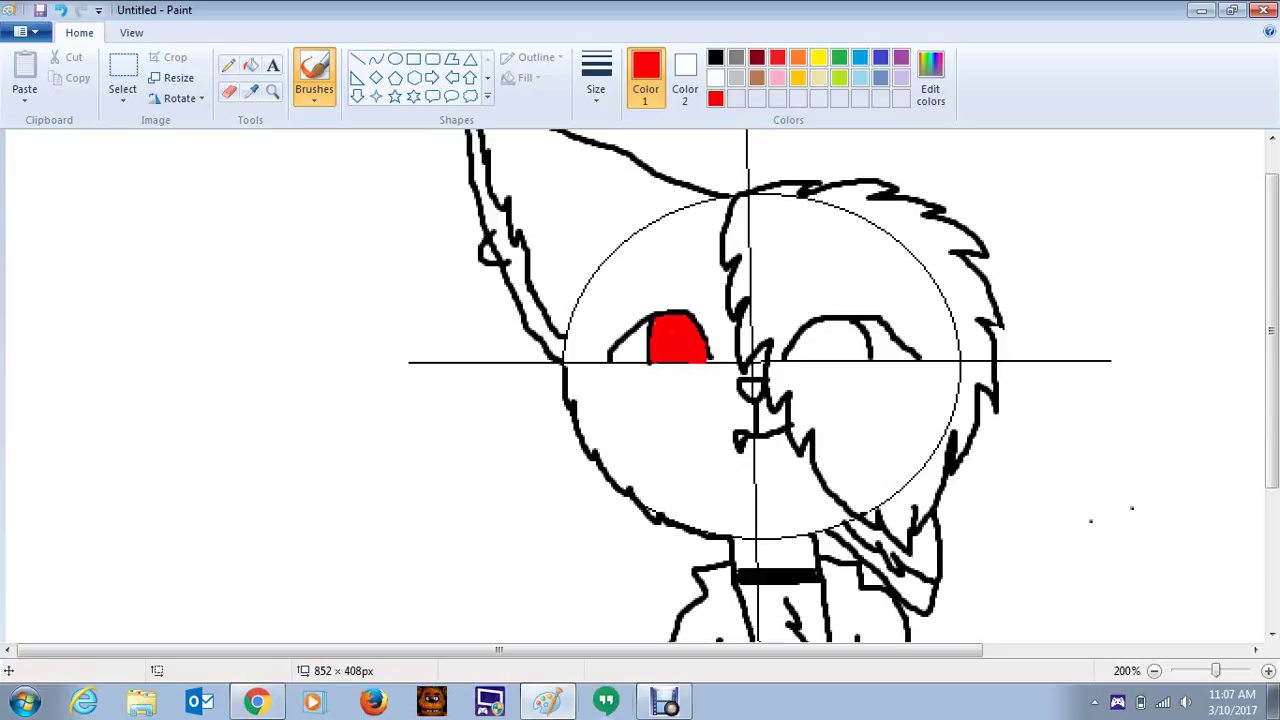
left_click(664, 701)
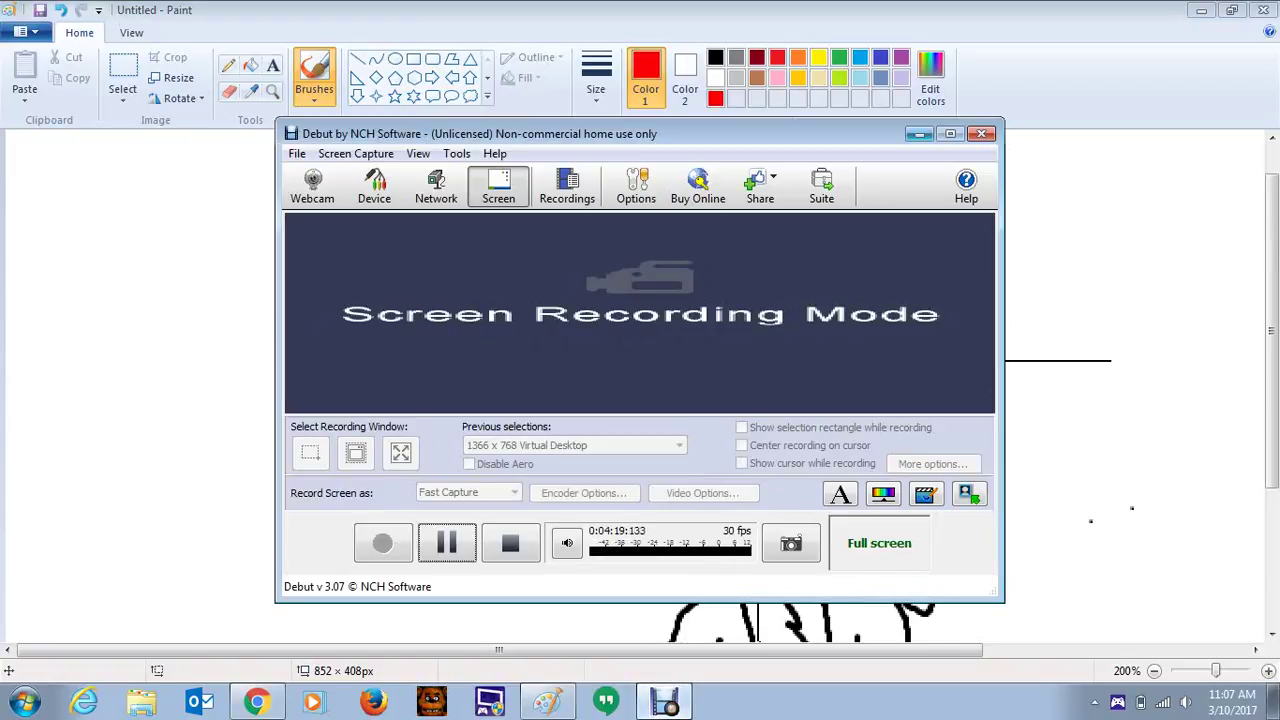
left_click(919, 133)
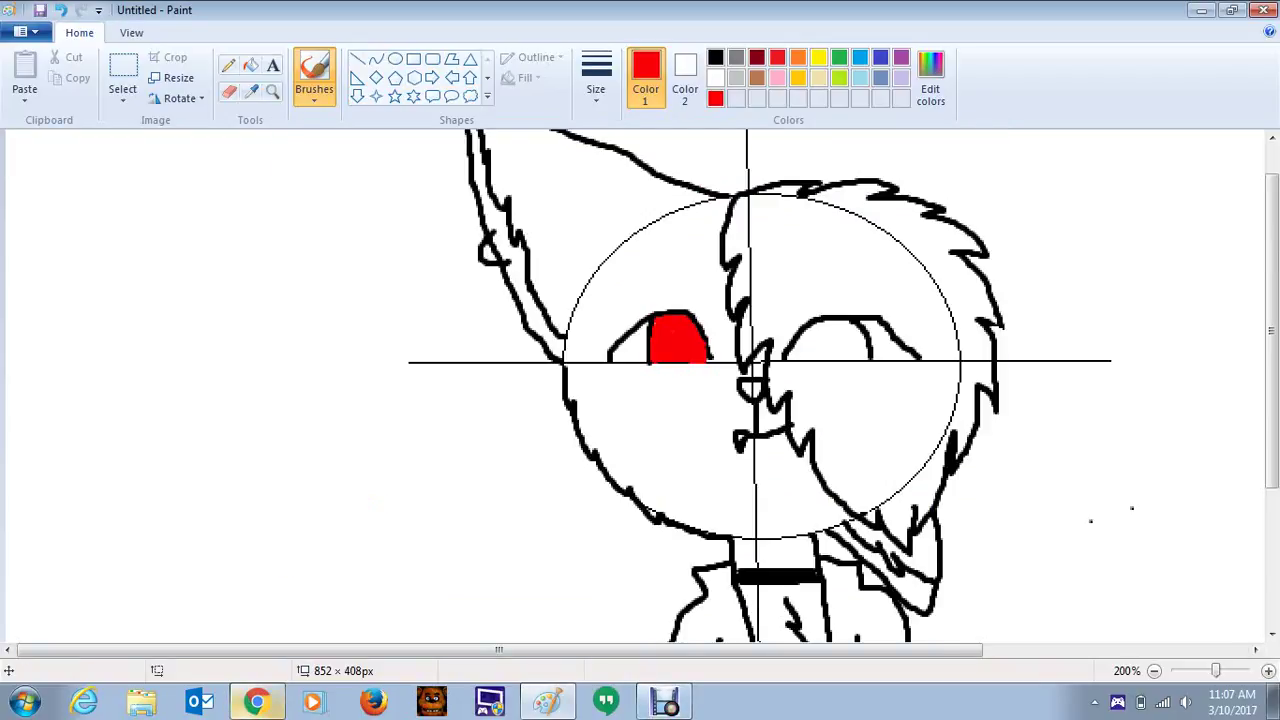
left_click(257, 701)
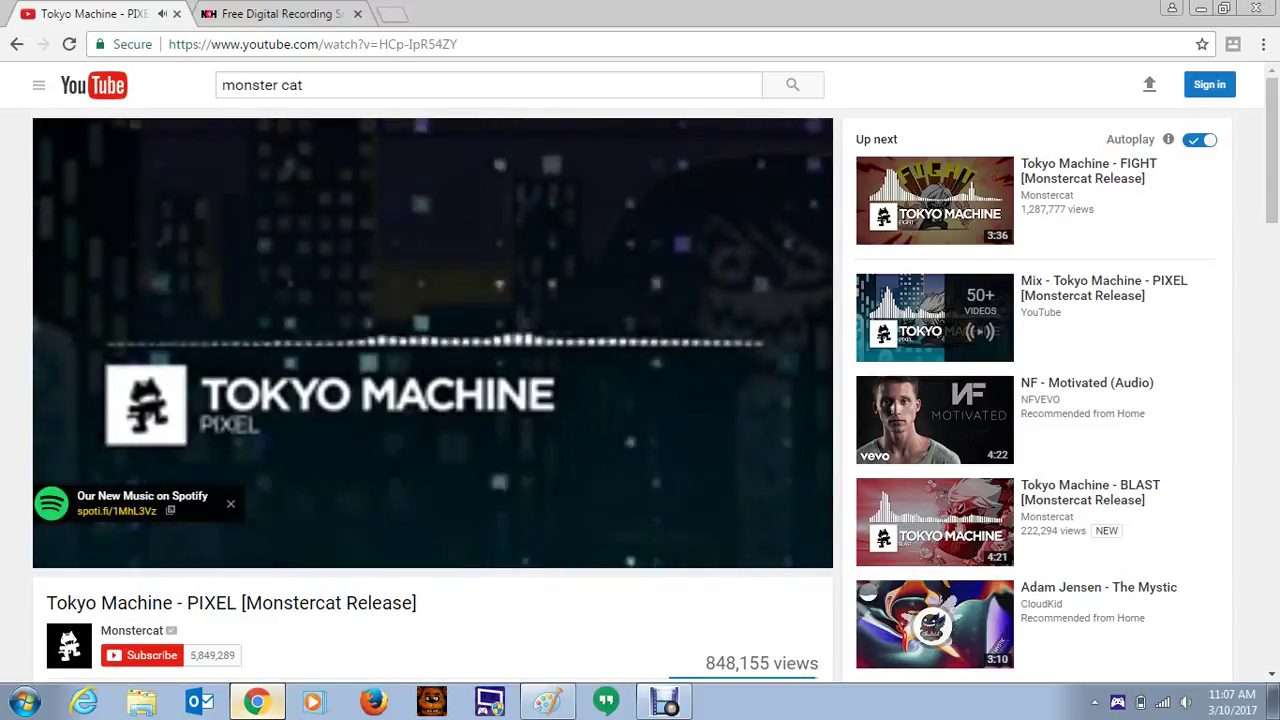
key("alt+Tab")
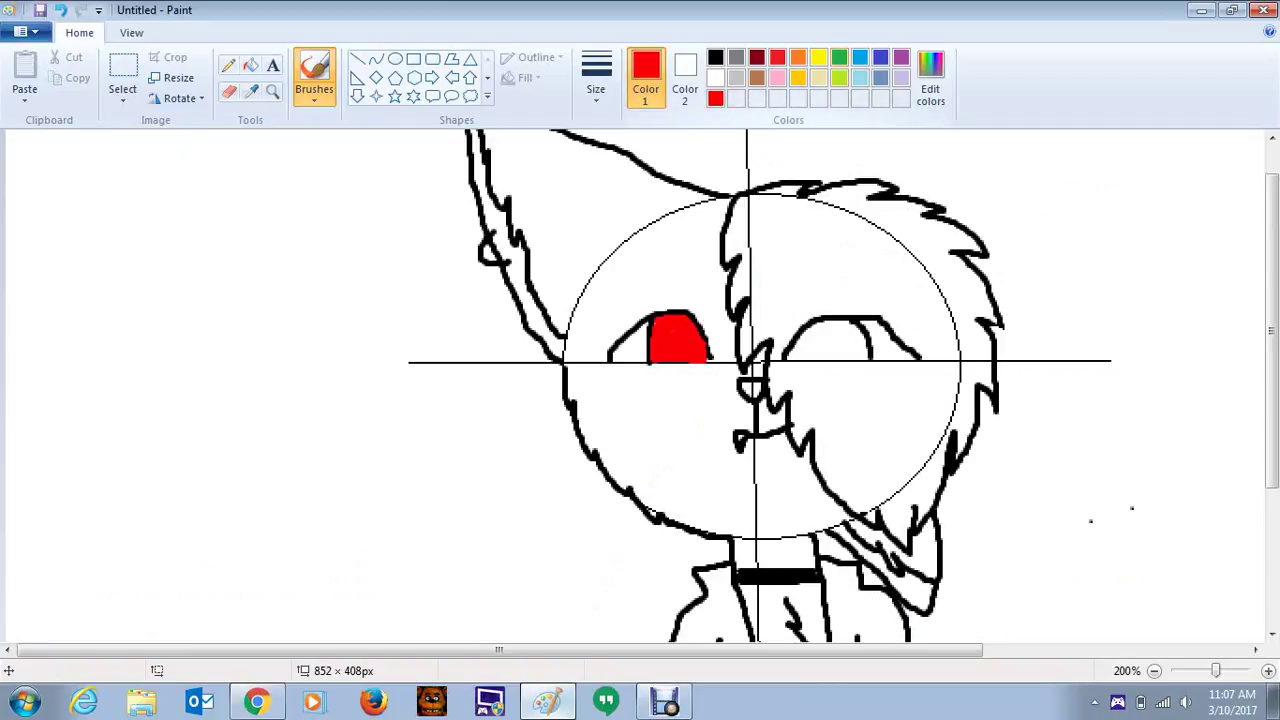
Step: Color the iris of the right-hand eye solid green with the brush, up to its black outline
left_click(839, 57)
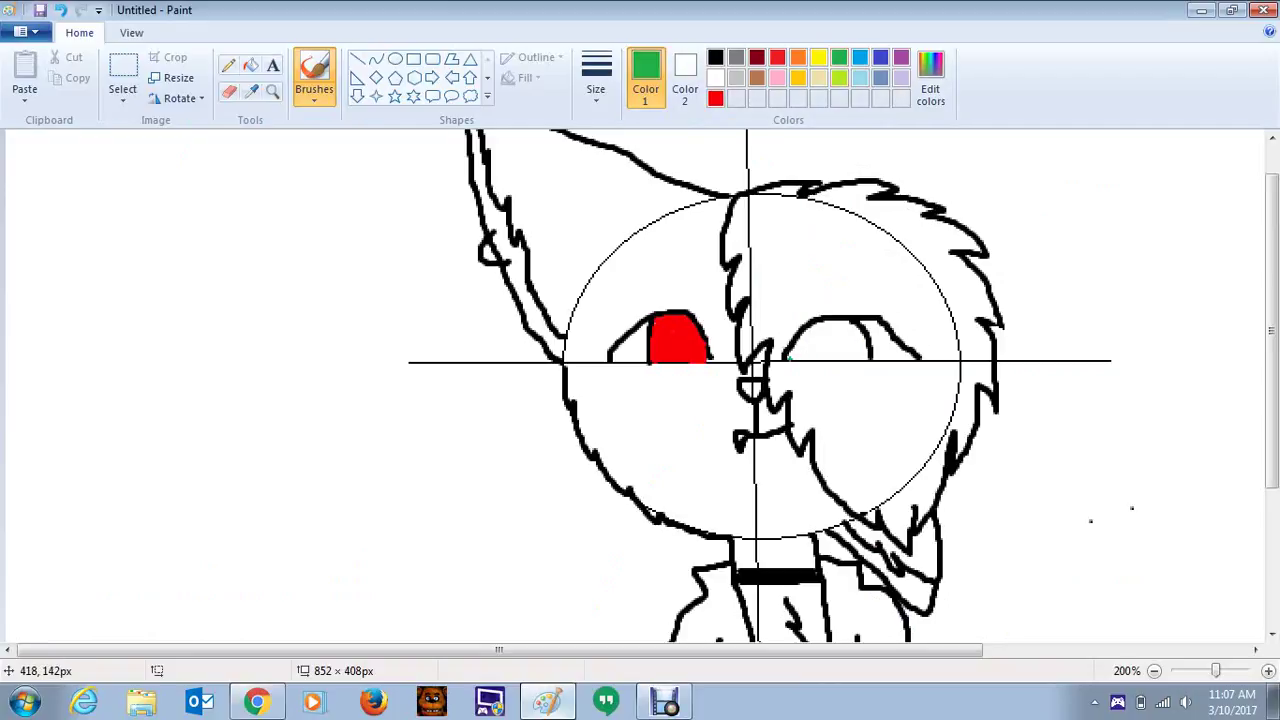
mouse_move(787, 356)
left_mouse_down()
mouse_move(818, 322)
mouse_move(860, 336)
mouse_move(868, 356)
left_mouse_up()
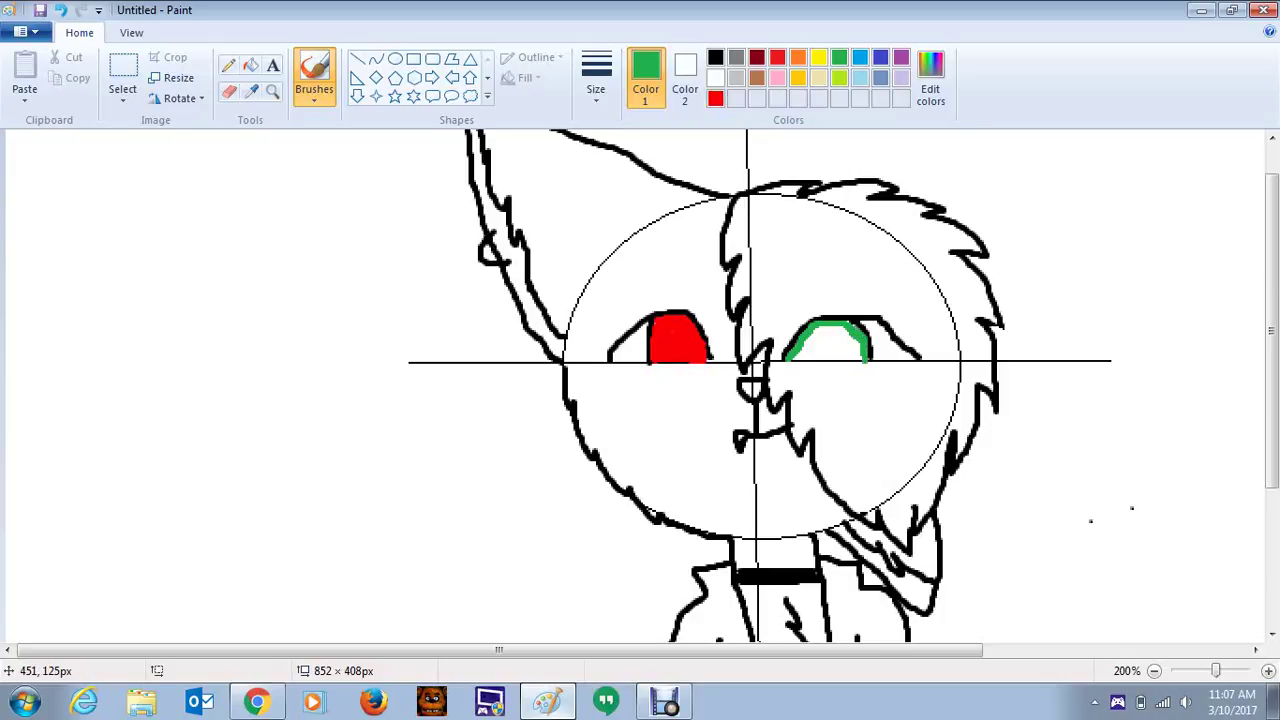
left_click_drag(846, 330, 822, 328)
left_click_drag(846, 328, 804, 352)
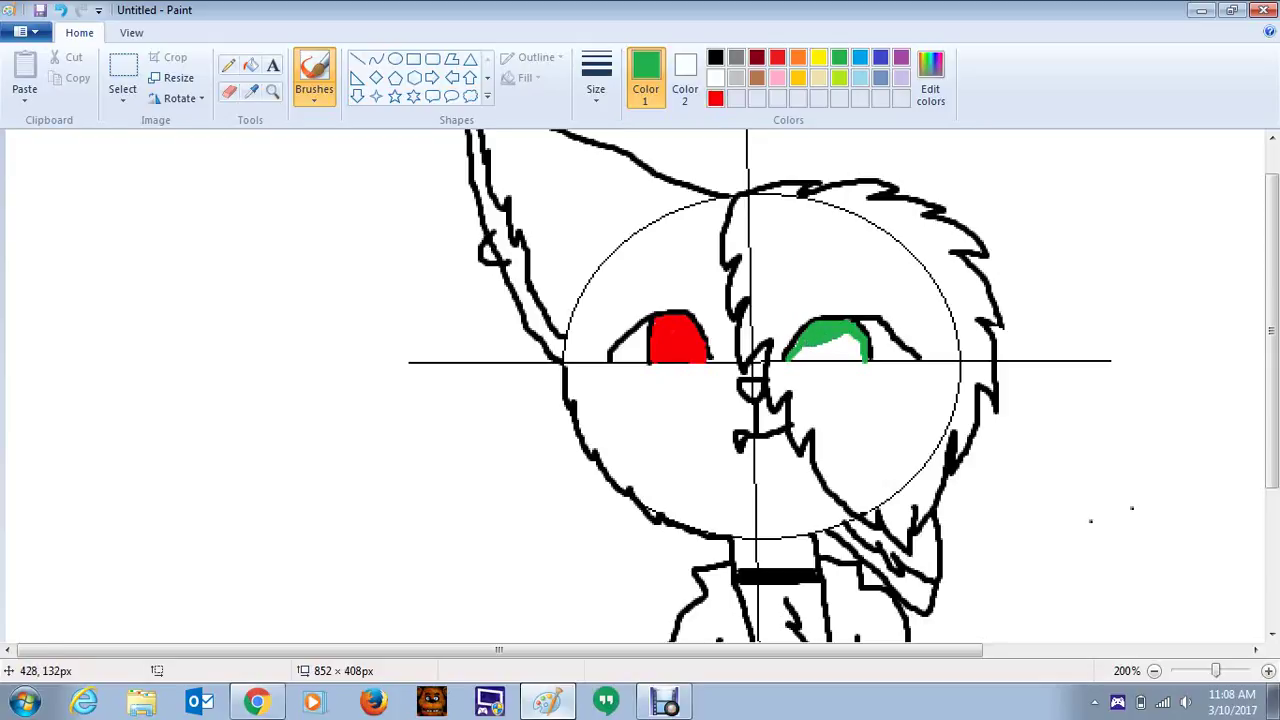
mouse_move(804, 360)
left_mouse_down()
mouse_move(858, 362)
mouse_move(814, 358)
mouse_move(840, 326)
mouse_move(838, 354)
mouse_move(844, 340)
left_mouse_up()
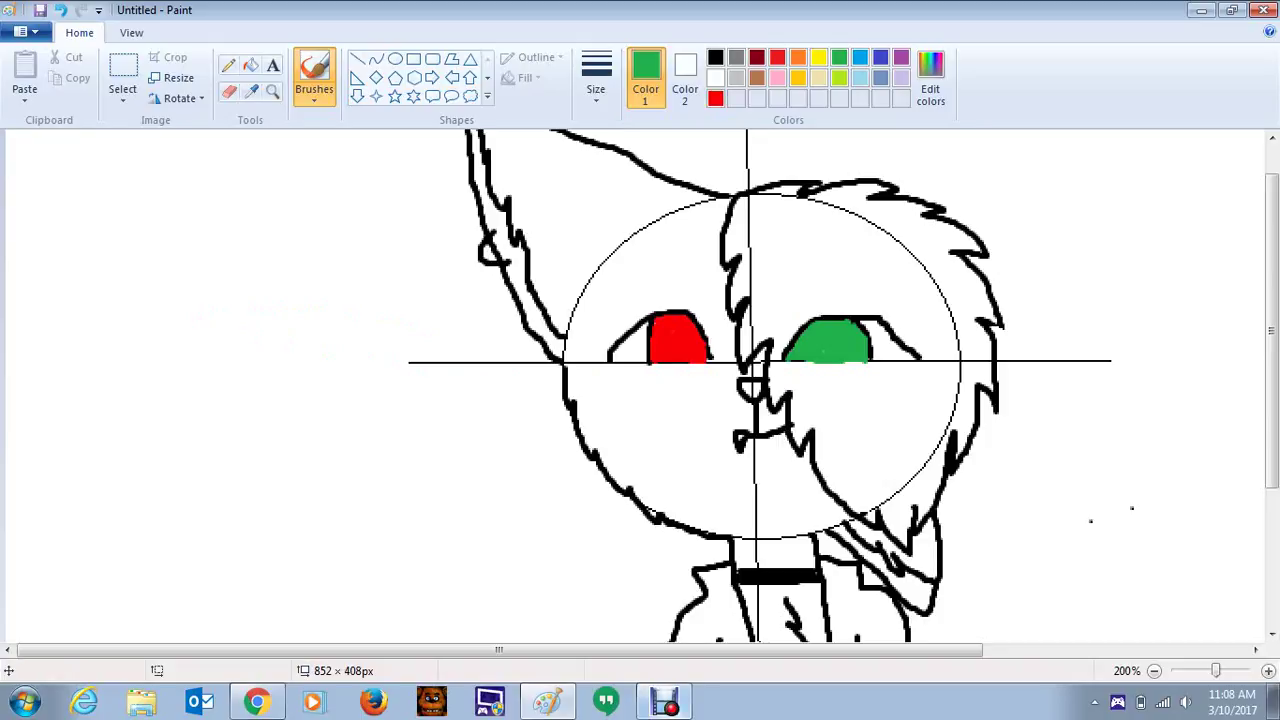
Step: Fill the small round shape on the ear's outer edge with black and handwrite "PC" in the blank area beside the ear
left_click(715, 57)
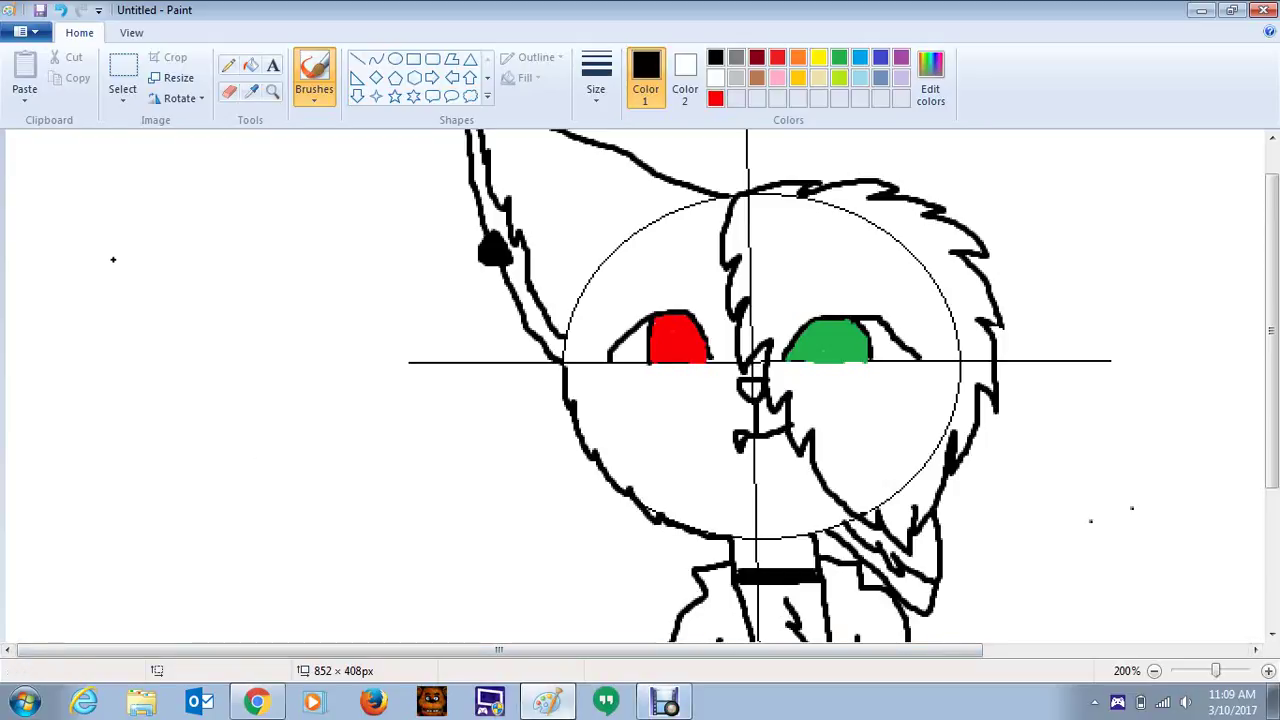
left_click_drag(103, 234, 112, 290)
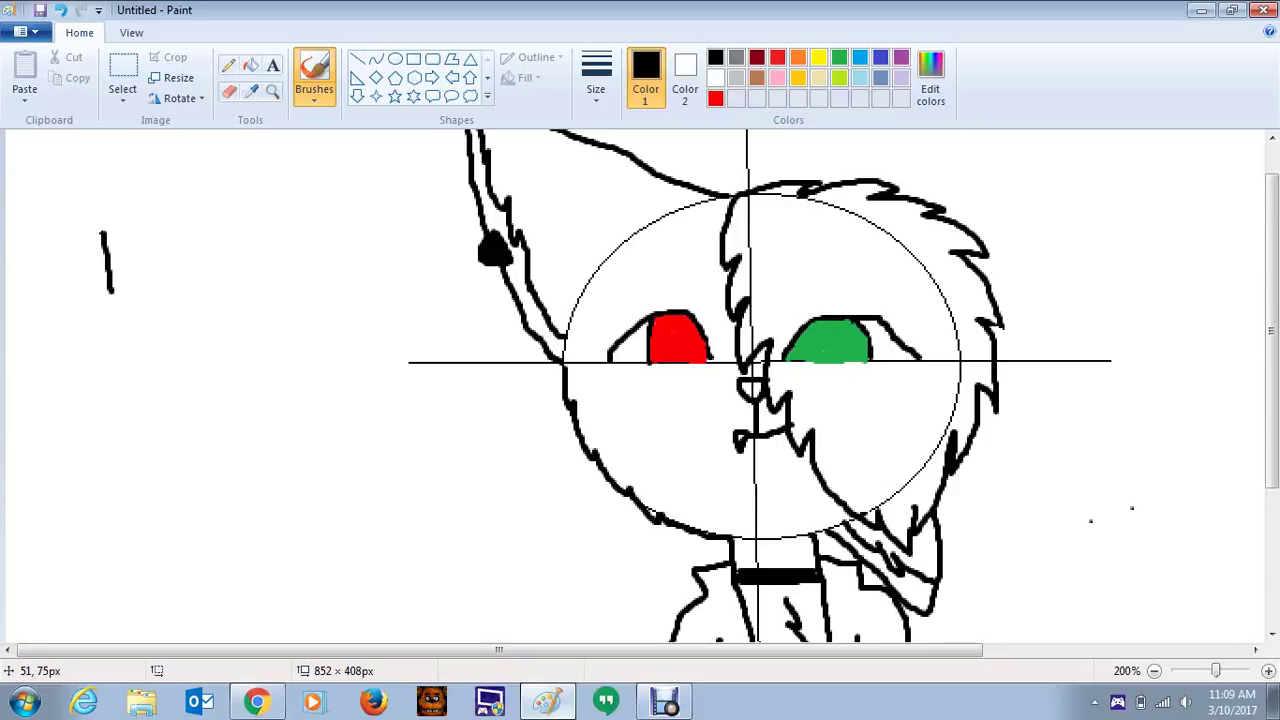
mouse_move(101, 231)
left_mouse_down()
mouse_move(131, 248)
mouse_move(104, 272)
left_mouse_up()
mouse_move(162, 226)
left_mouse_down()
mouse_move(156, 261)
mouse_move(196, 278)
left_mouse_up()
Step: Handwrite the word "drawing" in black below "PC", including the dot over the i
mouse_move(149, 376)
left_mouse_down()
mouse_move(145, 409)
mouse_move(153, 371)
mouse_move(163, 399)
mouse_move(156, 310)
mouse_move(176, 401)
mouse_move(194, 333)
mouse_move(238, 343)
mouse_move(212, 358)
mouse_move(231, 398)
mouse_move(245, 344)
mouse_move(264, 404)
left_mouse_up()
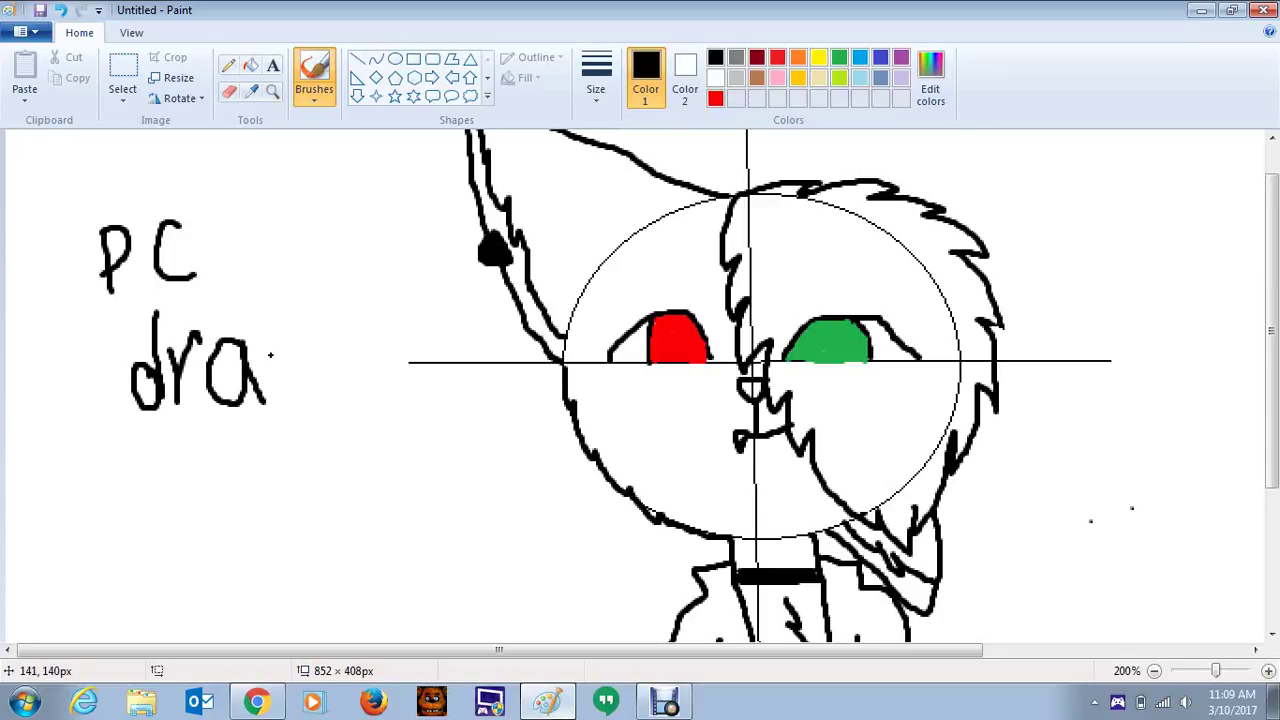
mouse_move(268, 342)
left_mouse_down()
mouse_move(270, 377)
mouse_move(302, 389)
mouse_move(319, 322)
mouse_move(340, 343)
mouse_move(346, 388)
left_mouse_up()
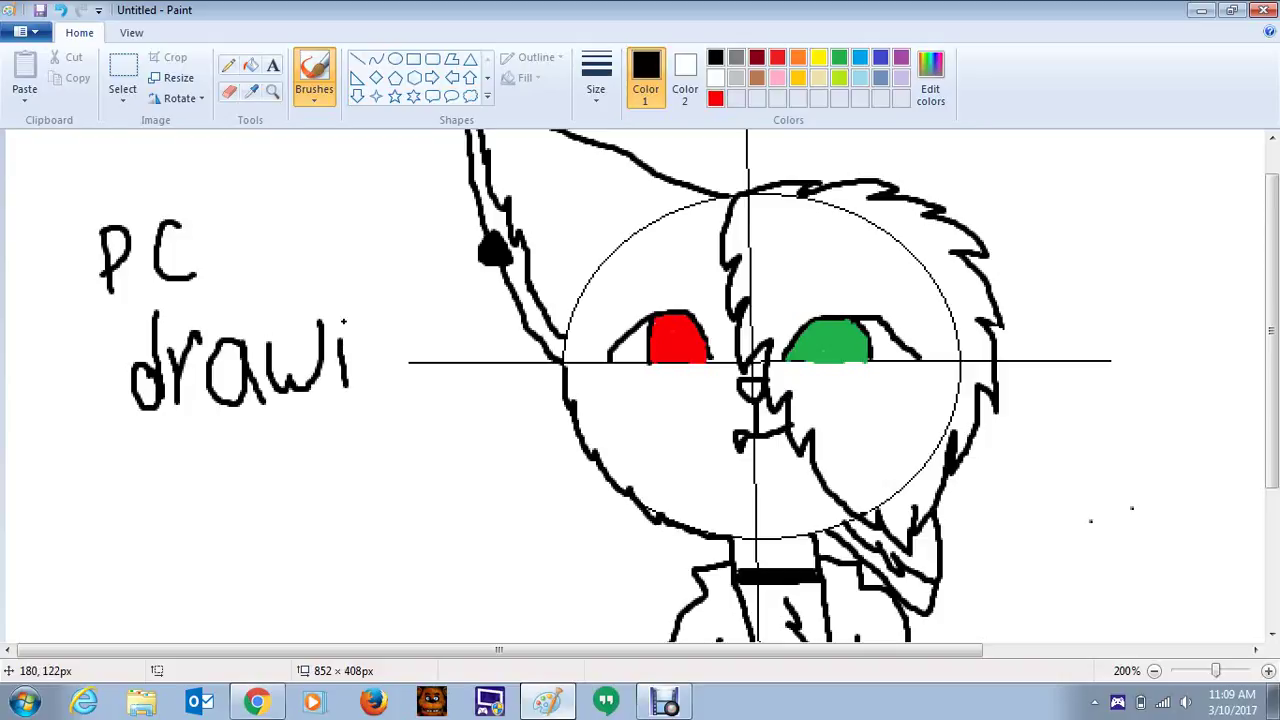
left_click(339, 293)
mouse_move(369, 345)
left_mouse_down()
mouse_move(393, 364)
mouse_move(395, 386)
mouse_move(431, 349)
mouse_move(420, 384)
mouse_move(432, 354)
mouse_move(446, 394)
mouse_move(404, 414)
left_mouse_up()
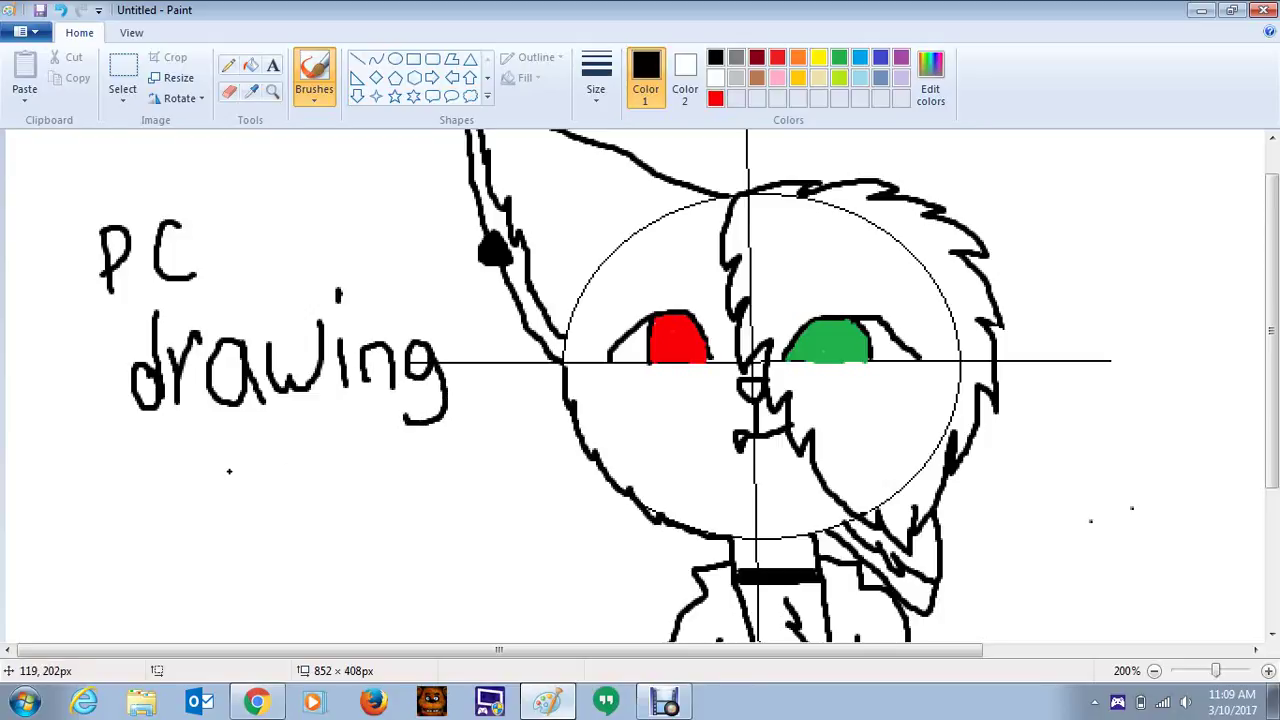
Step: Draw a small smiley face with two eyes, eyebrows and a tongue-out mouth below the word "drawing"
mouse_move(198, 452)
left_mouse_down()
mouse_move(226, 494)
mouse_move(240, 462)
mouse_move(266, 494)
mouse_move(244, 486)
left_mouse_up()
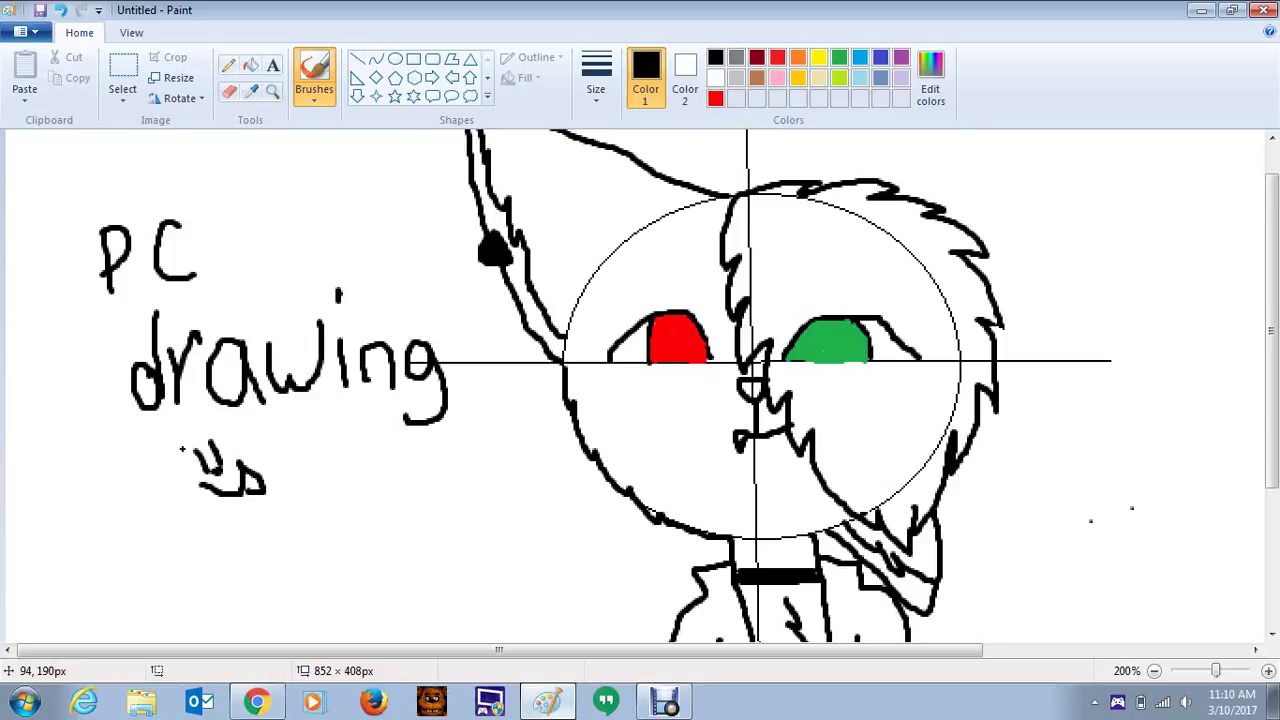
left_click_drag(186, 442, 210, 428)
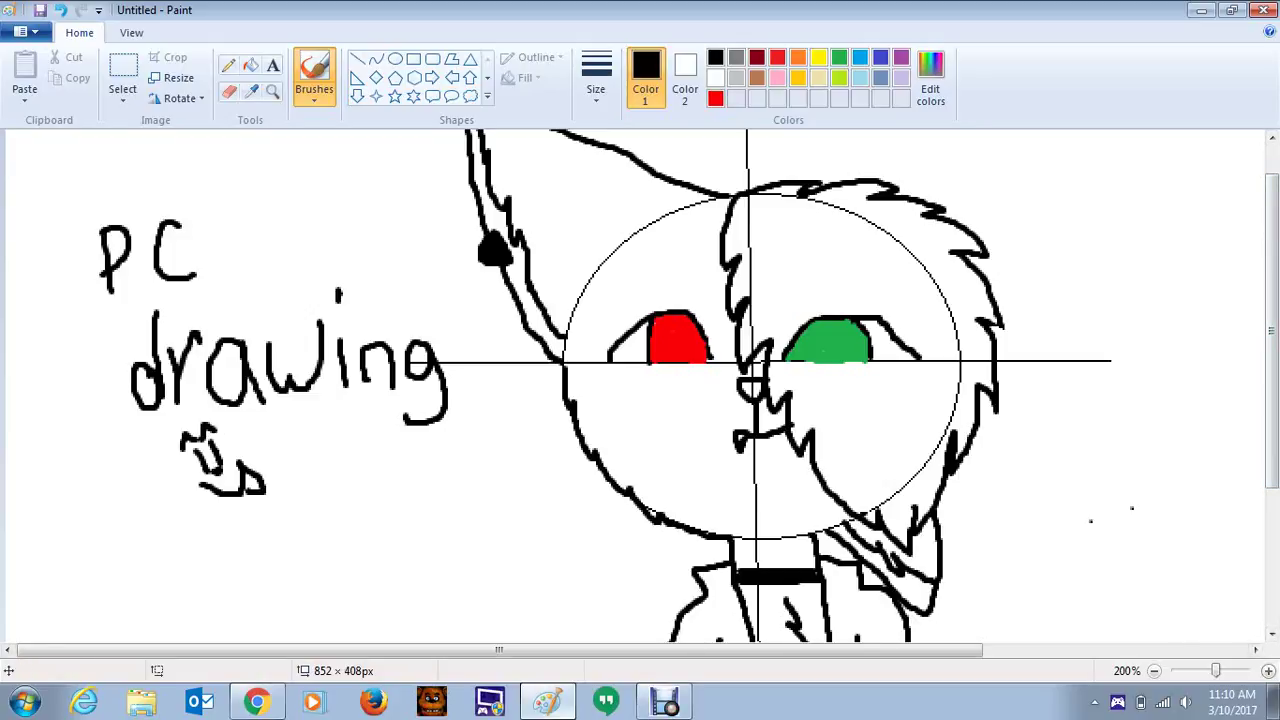
Step: Examine the whole drawing at 100%, 300% and 200% zoom, from the ear down to the body
key("ctrl+Page_Down")
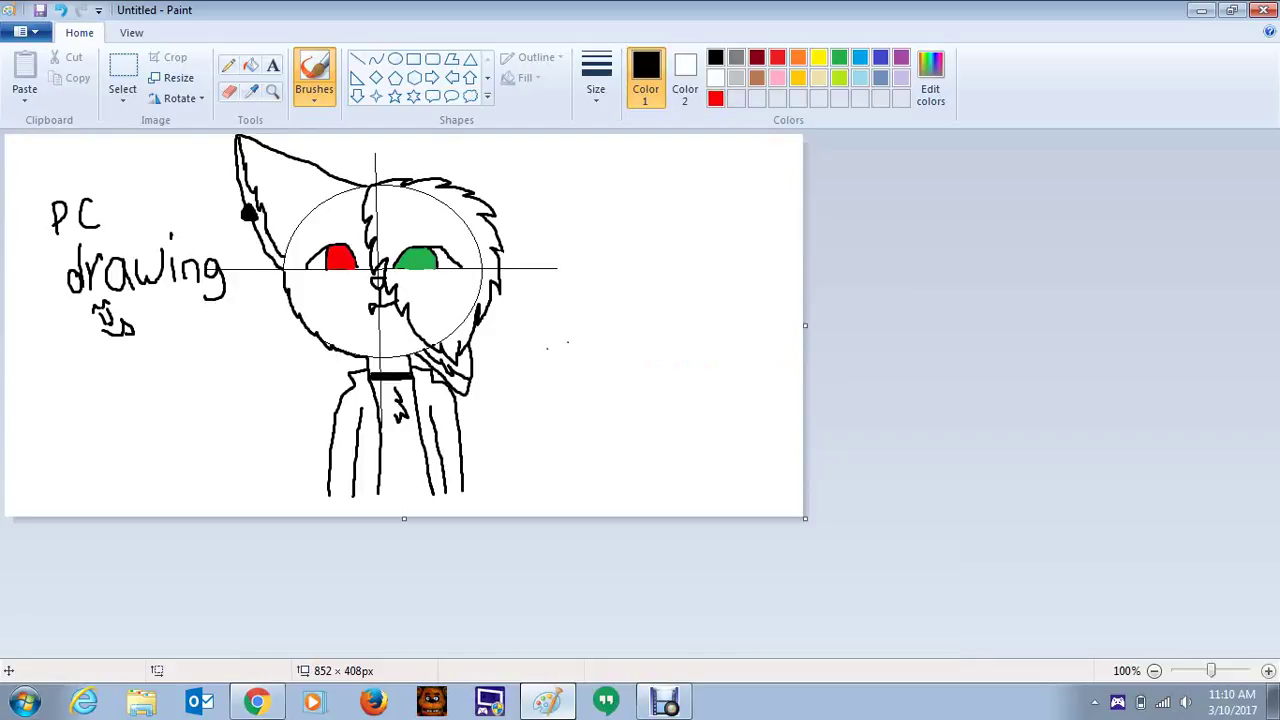
key("ctrl+Page_Up")
key("ctrl+Page_Up")
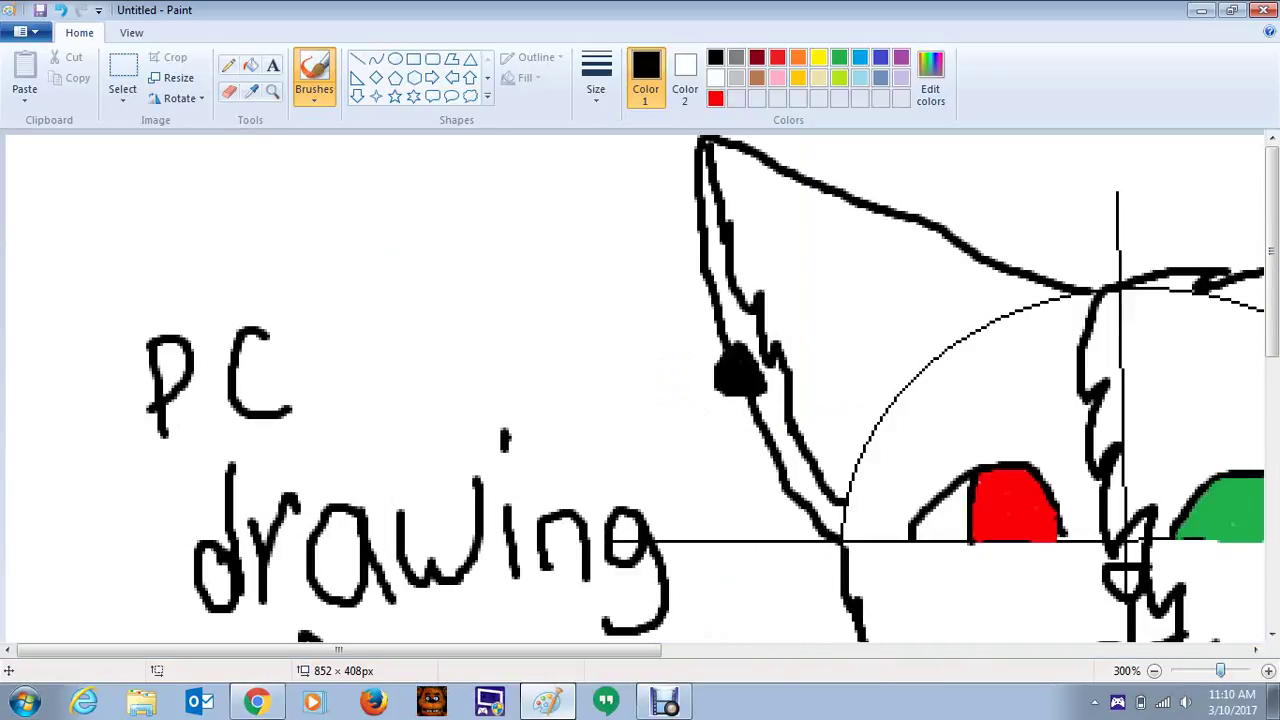
key("ctrl+Page_Down")
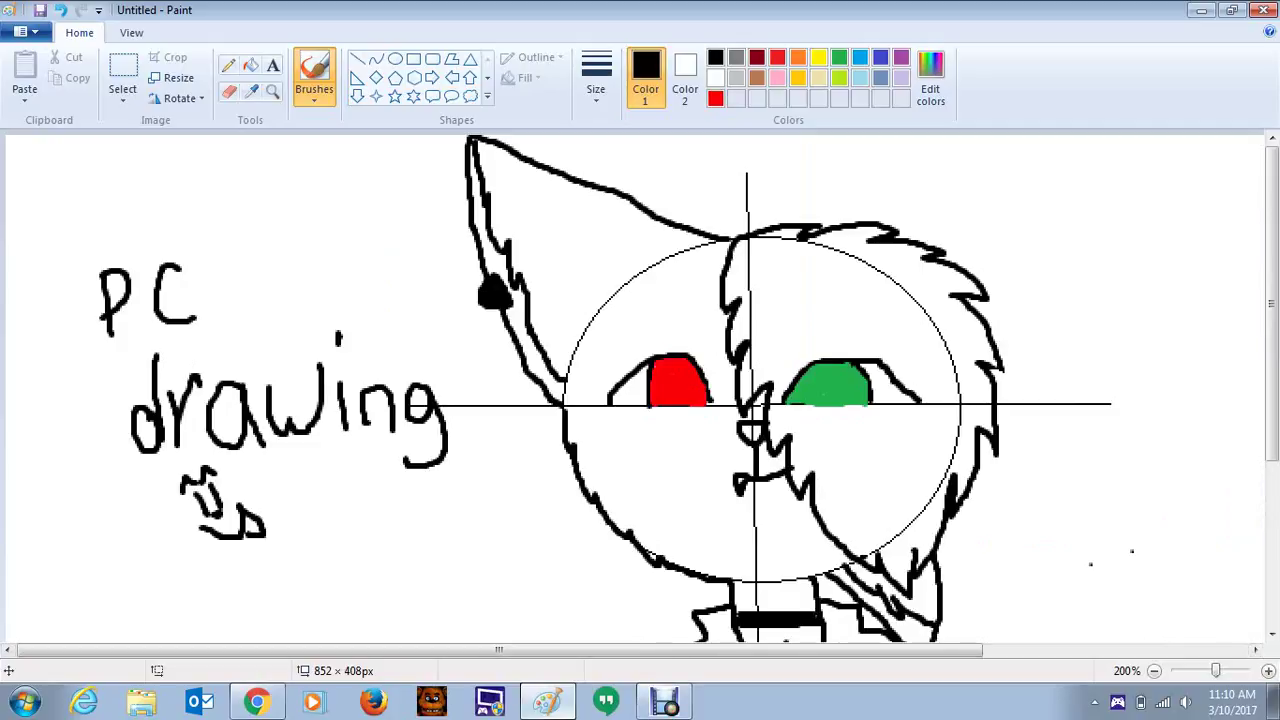
left_click_drag(498, 650, 549, 650)
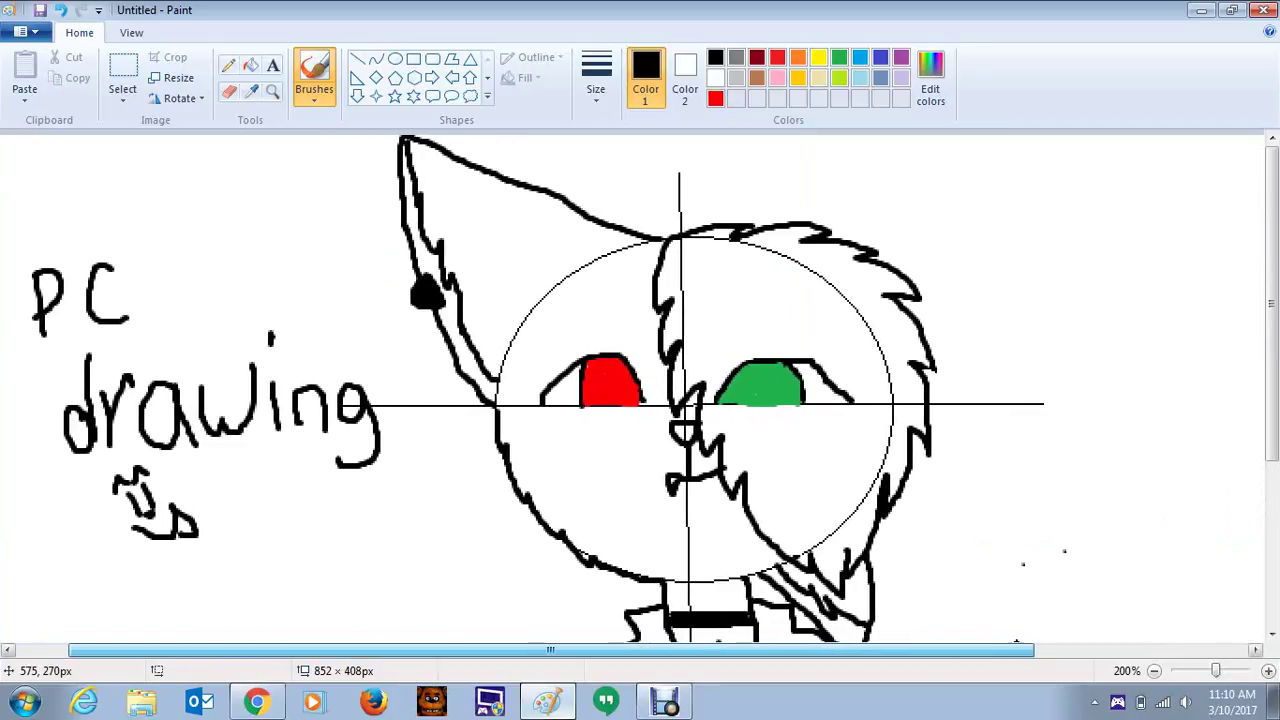
scroll(640, 385, "down", 3)
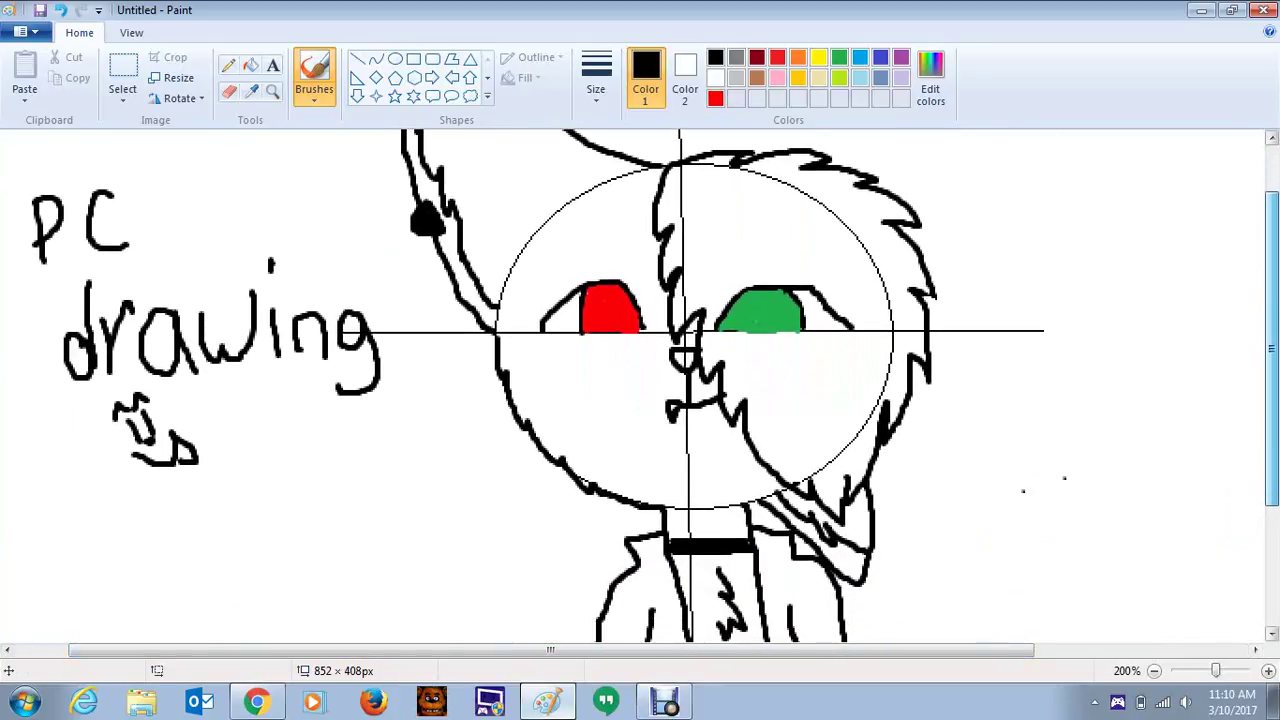
scroll(640, 385, "down", 7)
scroll(640, 385, "up", 8)
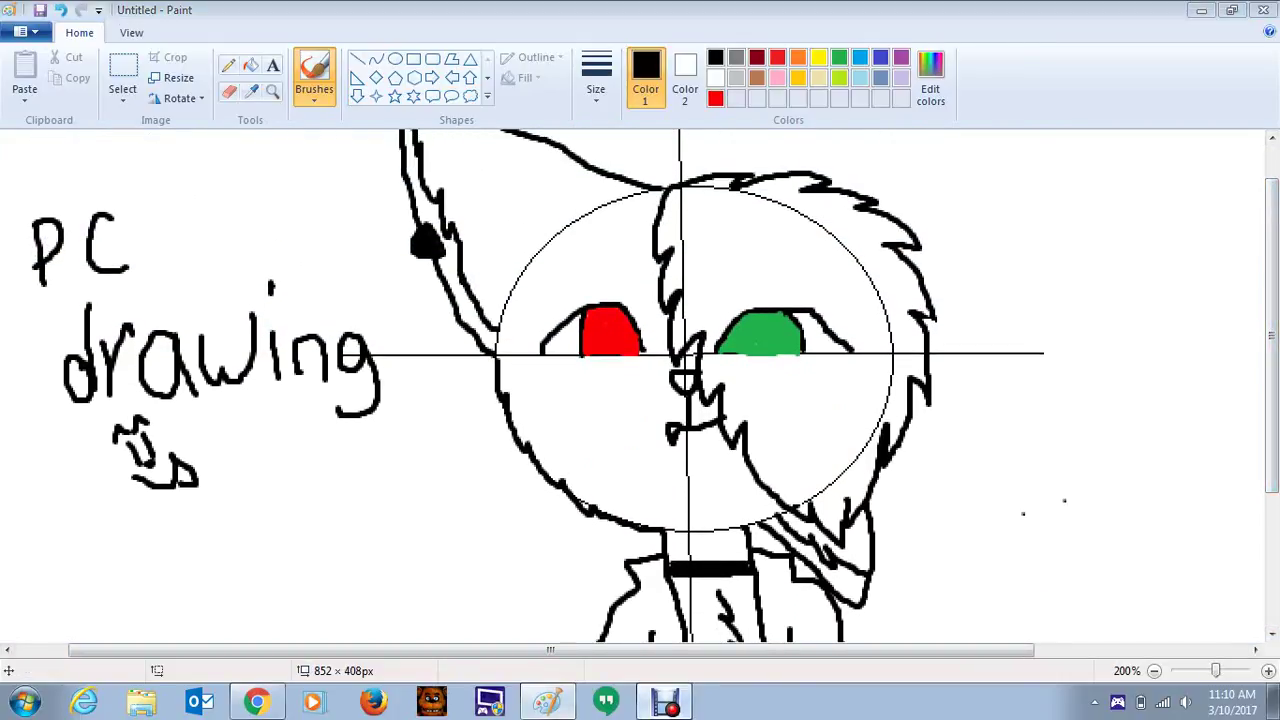
left_click(664, 701)
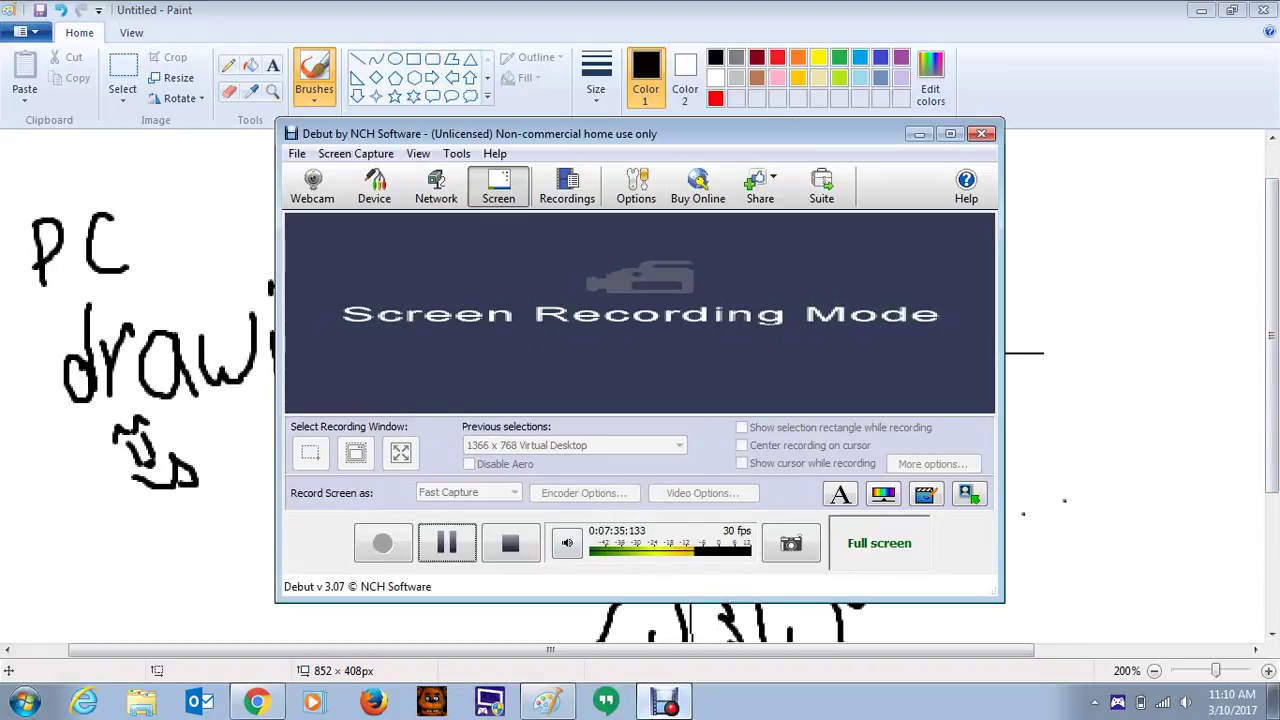